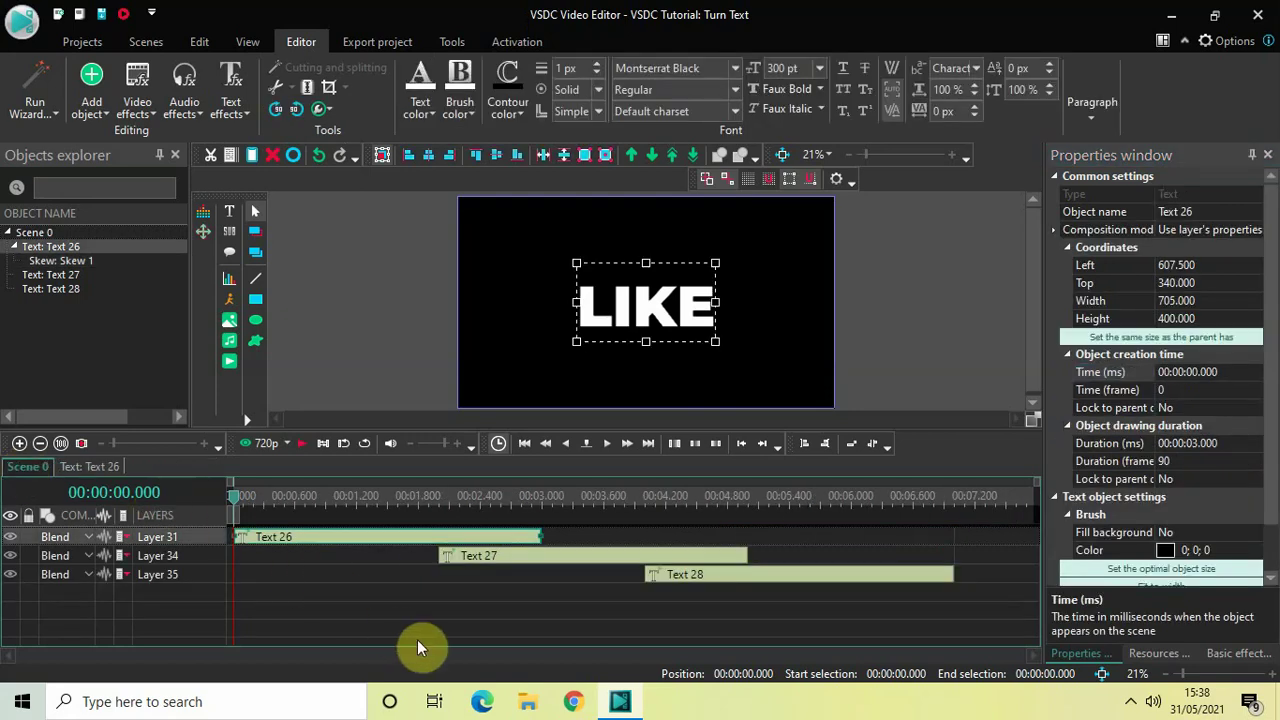
Add a Skew transform to the COMMENT text (Text 27) in its own timeline
{"action": "double_click", "coordinate": [550, 562]}
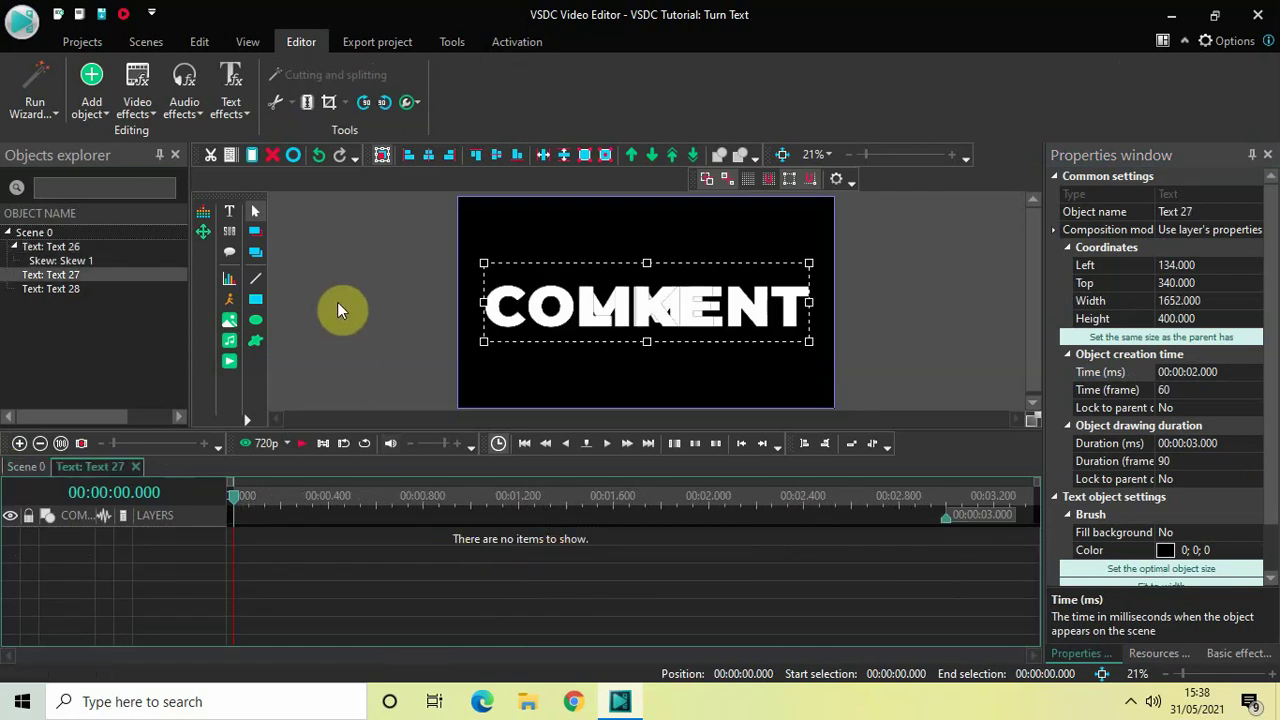
{"action": "left_click", "coordinate": [131, 108]}
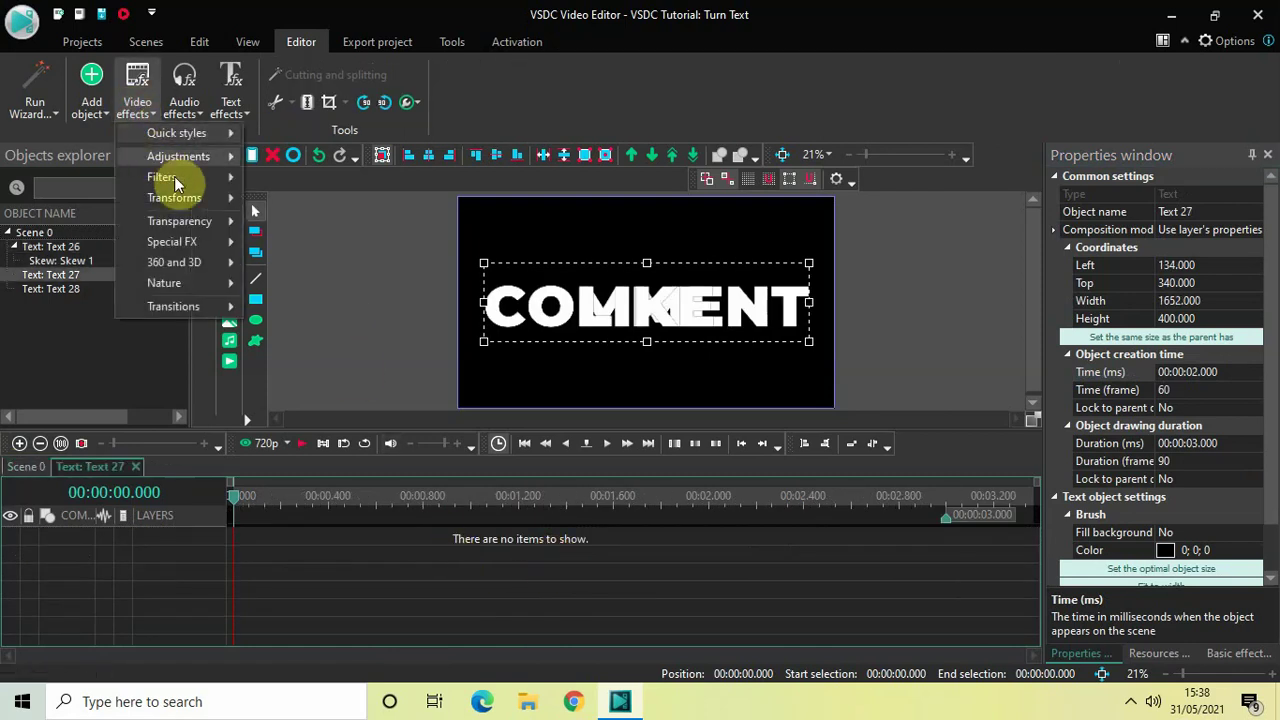
{"action": "mouse_move", "coordinate": [189, 197]}
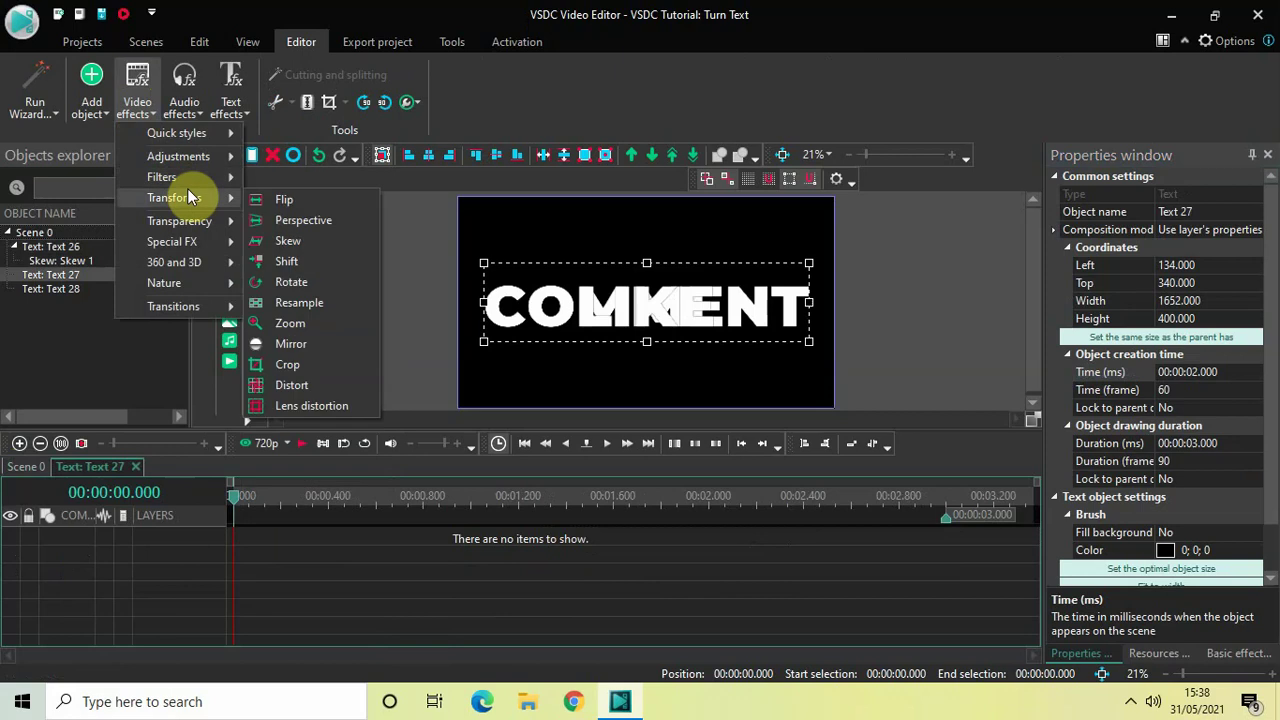
{"action": "left_click", "coordinate": [311, 244]}
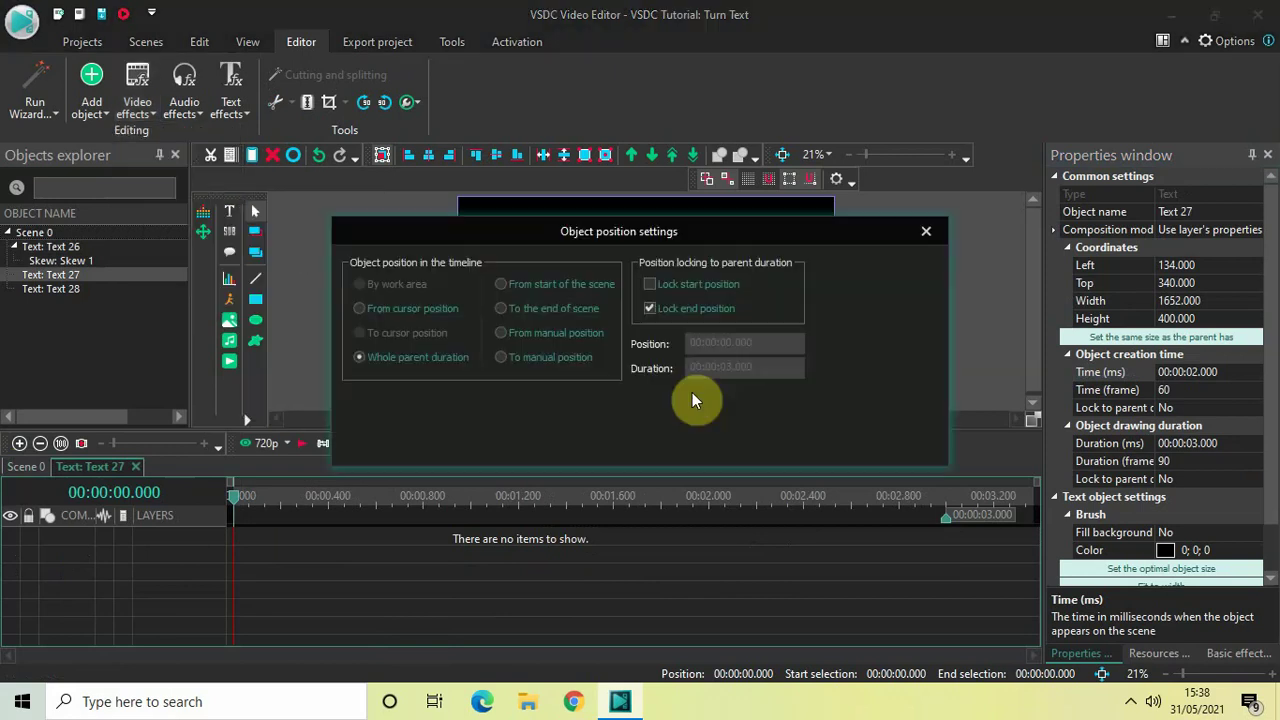
{"action": "left_click", "coordinate": [806, 440]}
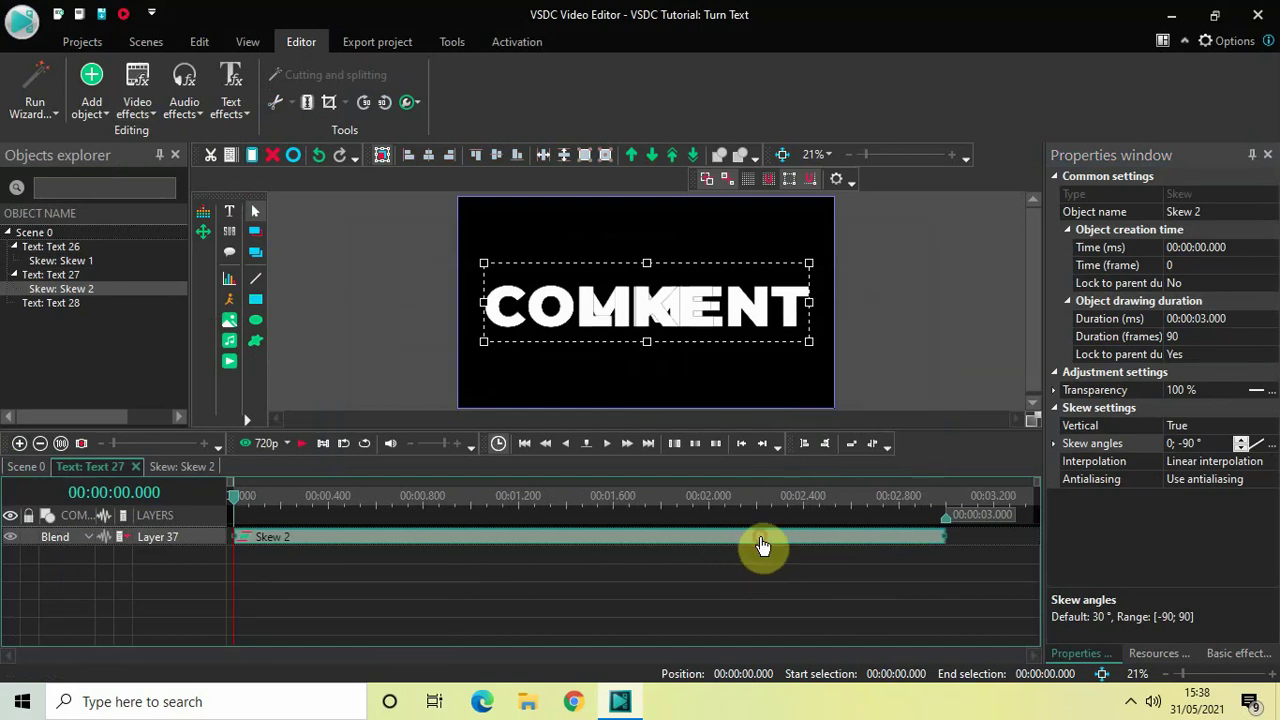
Give the skew a 00:00:01.000 duration and angles 90; 0, then return to Scene 0
{"action": "left_click", "coordinate": [1205, 319]}
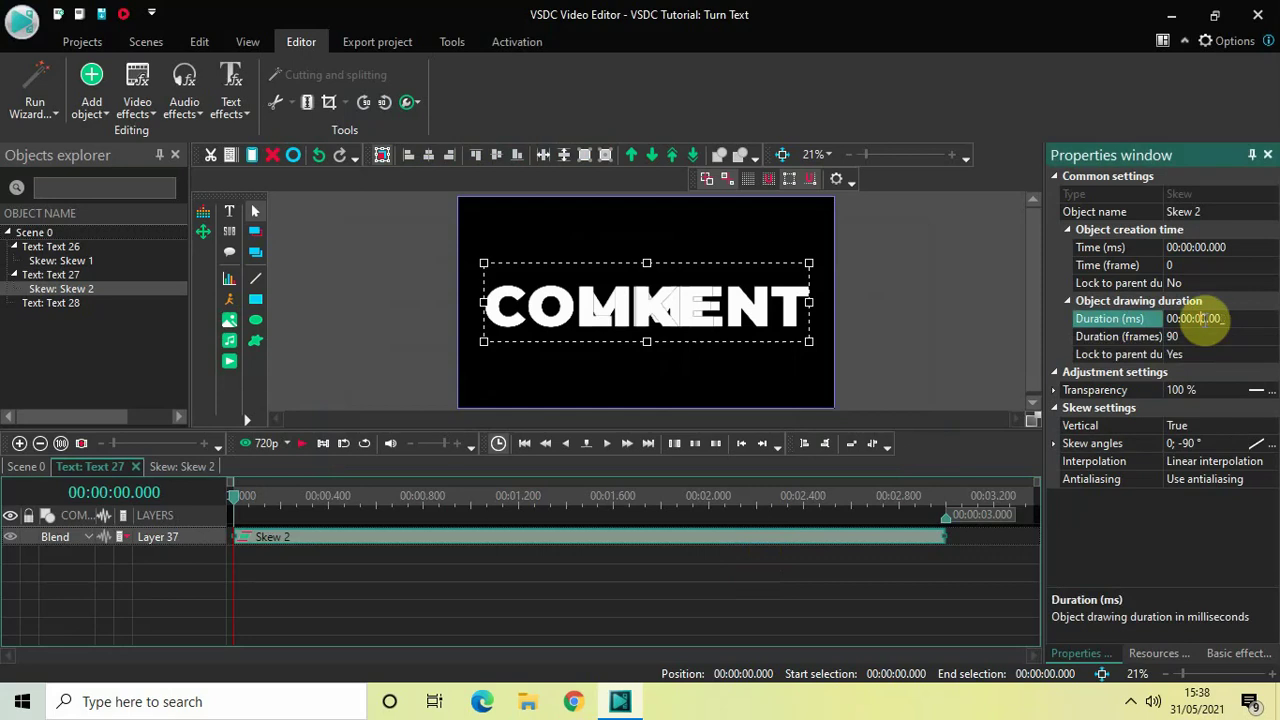
{"action": "key", "text": "Return"}
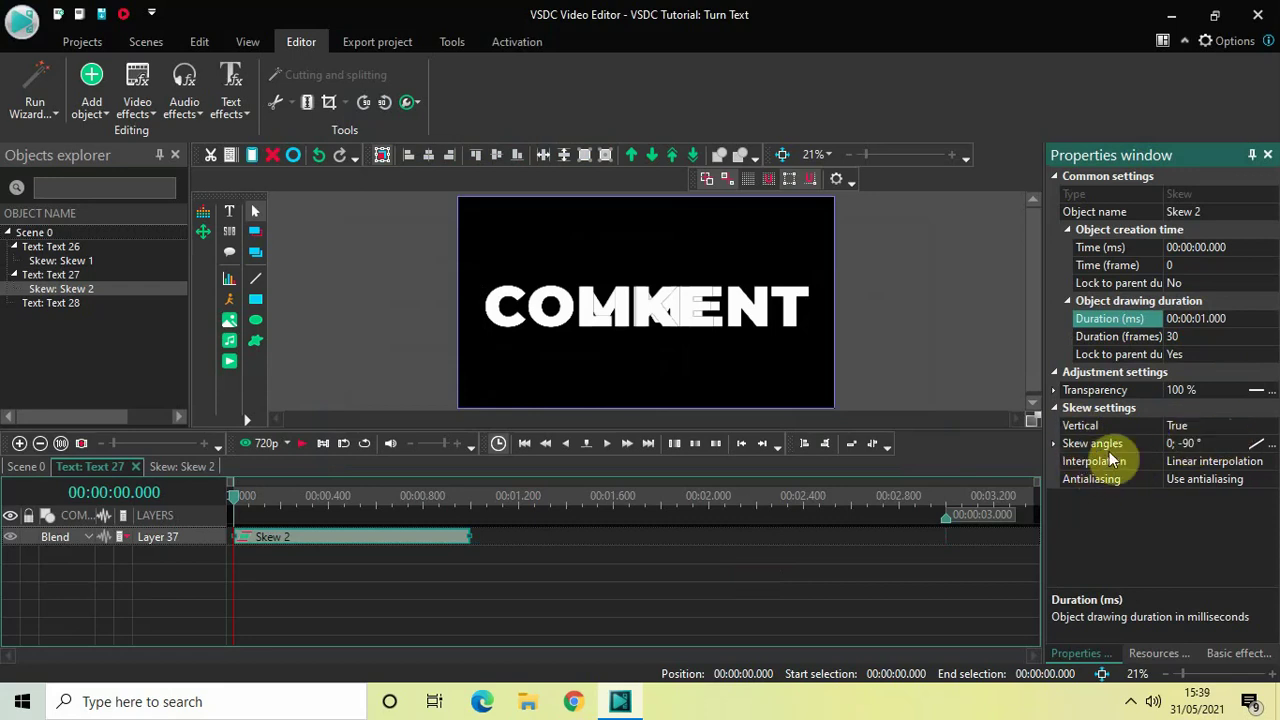
{"action": "left_click", "coordinate": [1205, 446]}
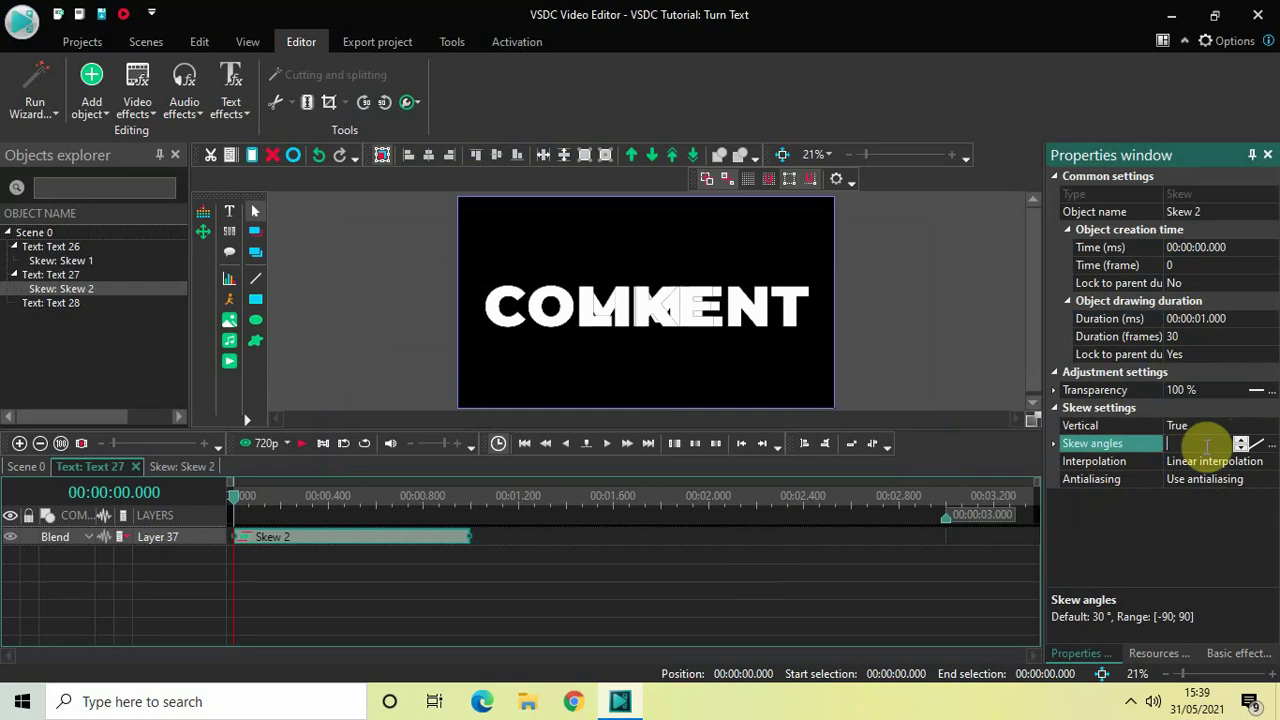
{"action": "type", "text": "90"}
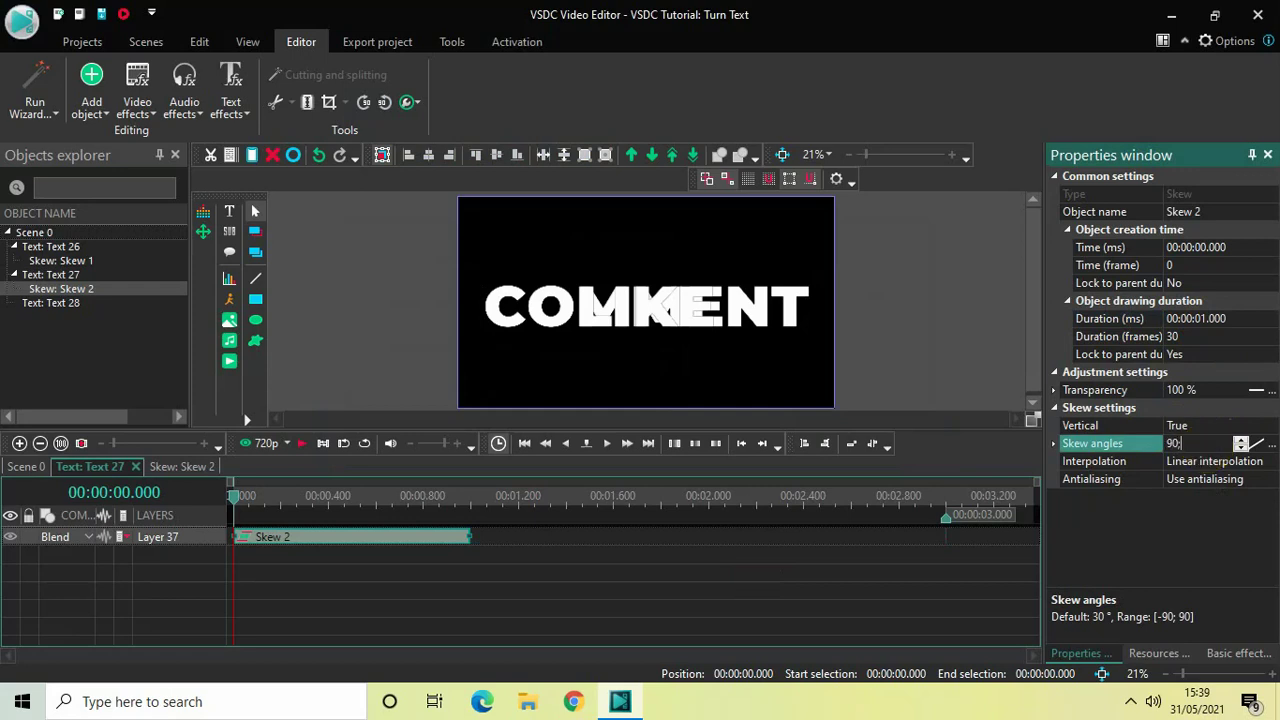
{"action": "type", "text": "; 0"}
{"action": "key", "text": "Return"}
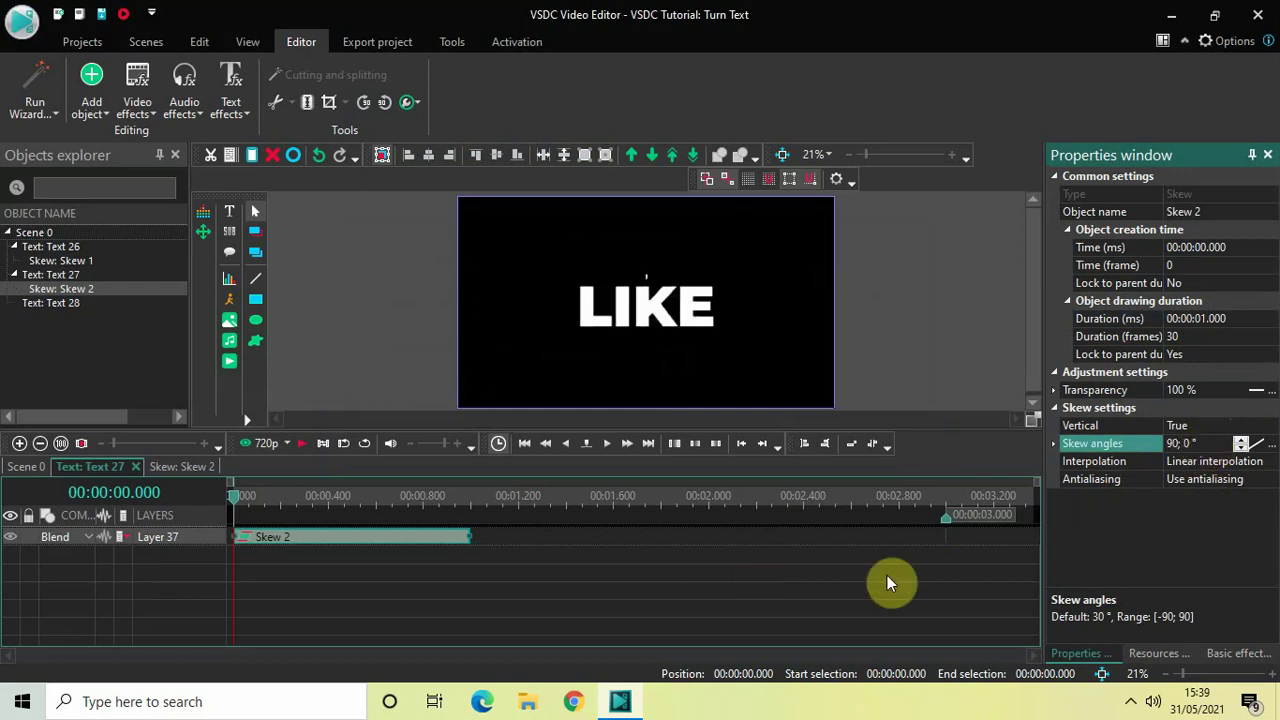
{"action": "left_click", "coordinate": [24, 466]}
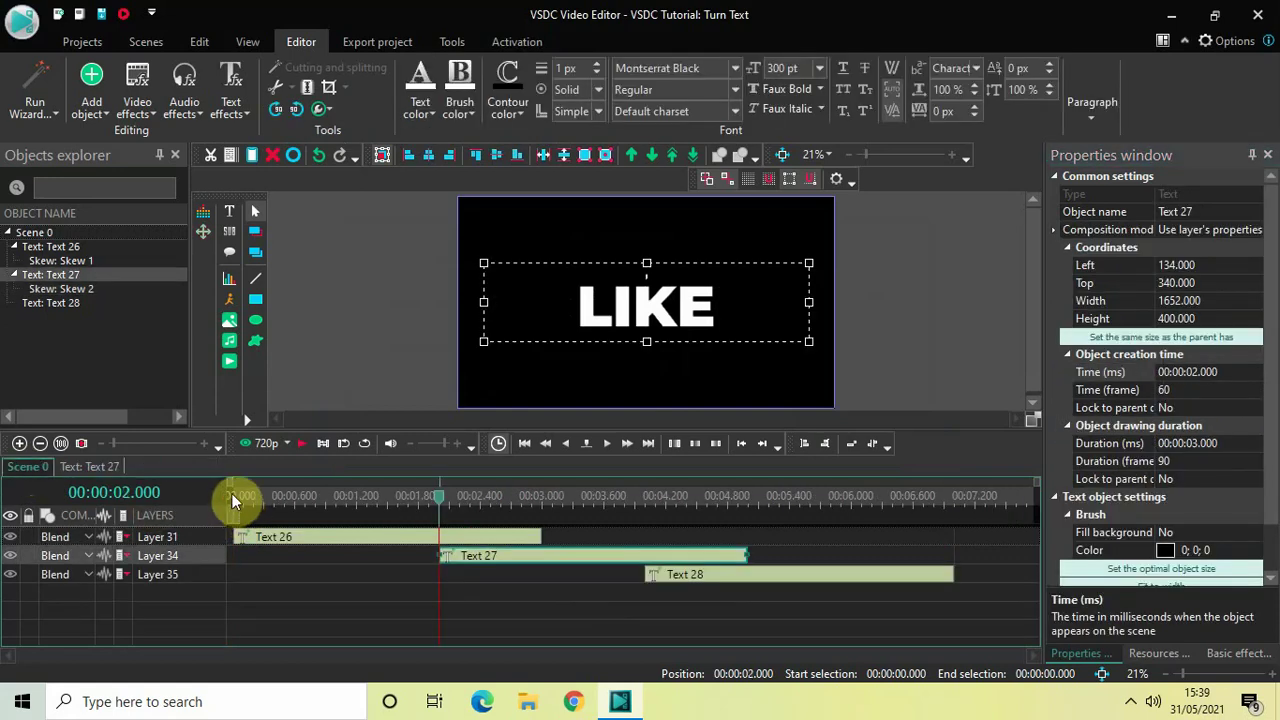
Preview the LIKE-to-COMMENT transition from the start, then reopen Text 27's timeline
{"action": "left_click", "coordinate": [231, 493]}
{"action": "key", "text": "space"}
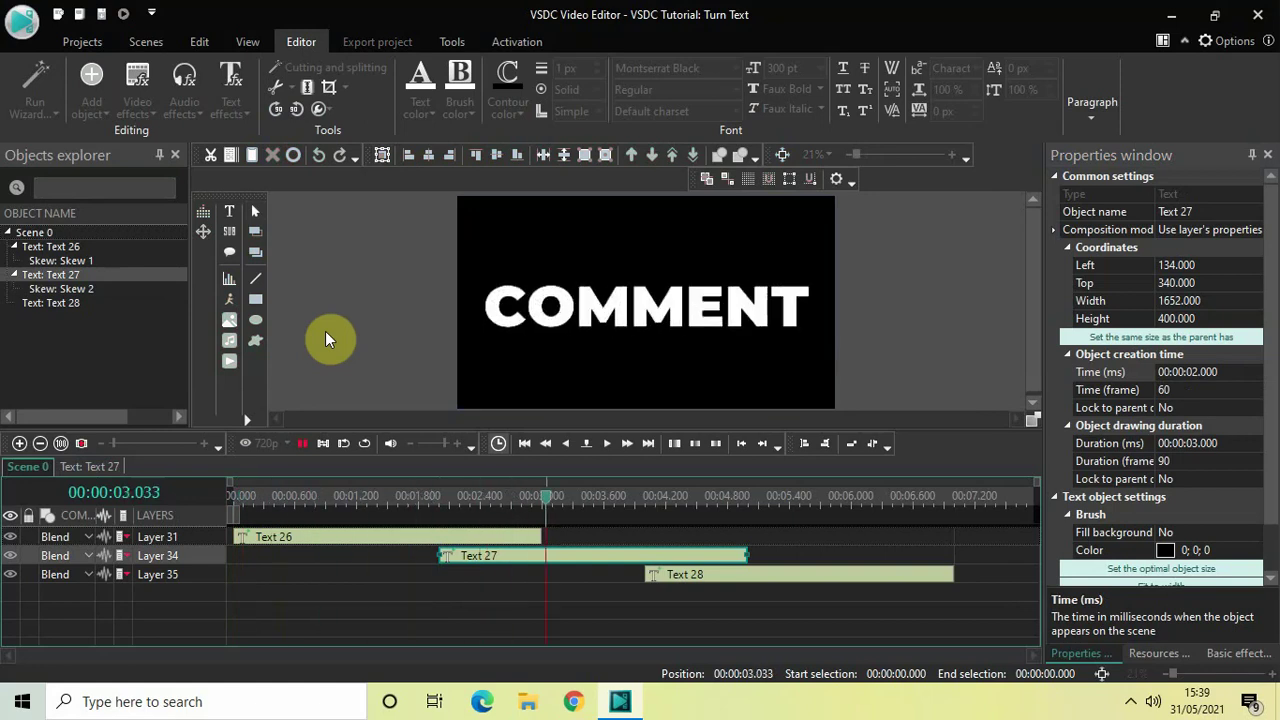
{"action": "key", "text": "space"}
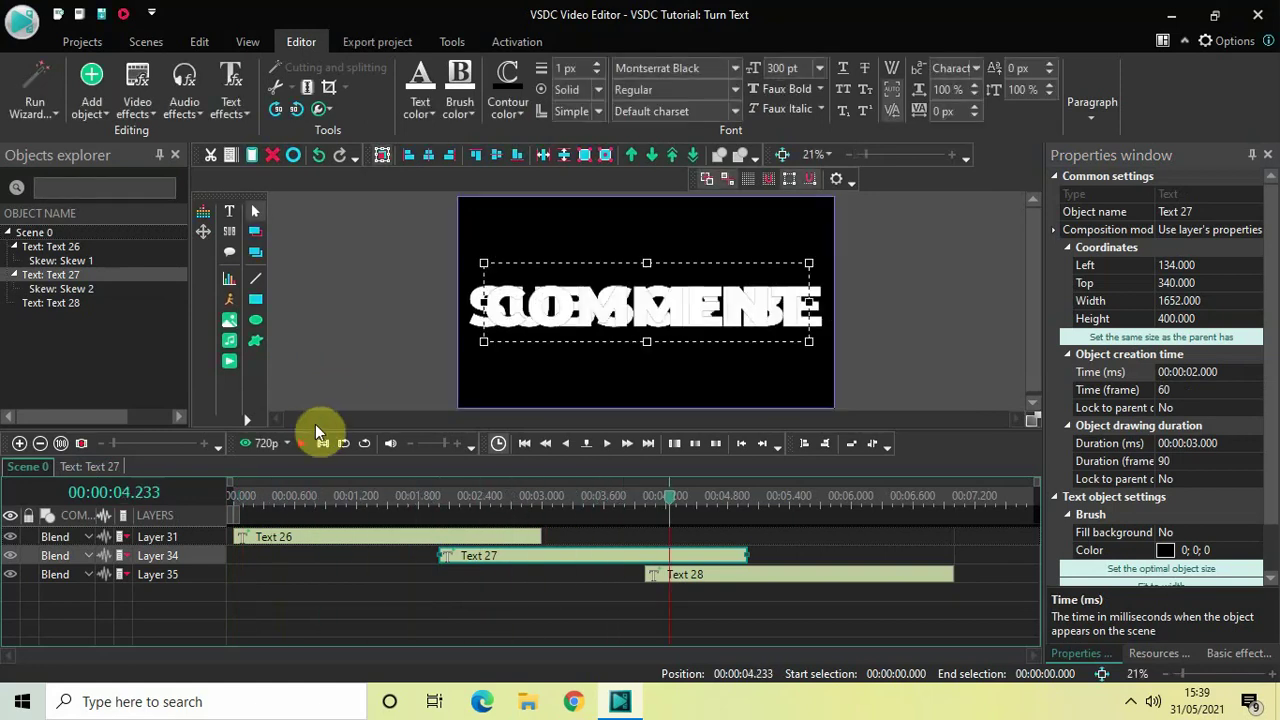
{"action": "double_click", "coordinate": [561, 563]}
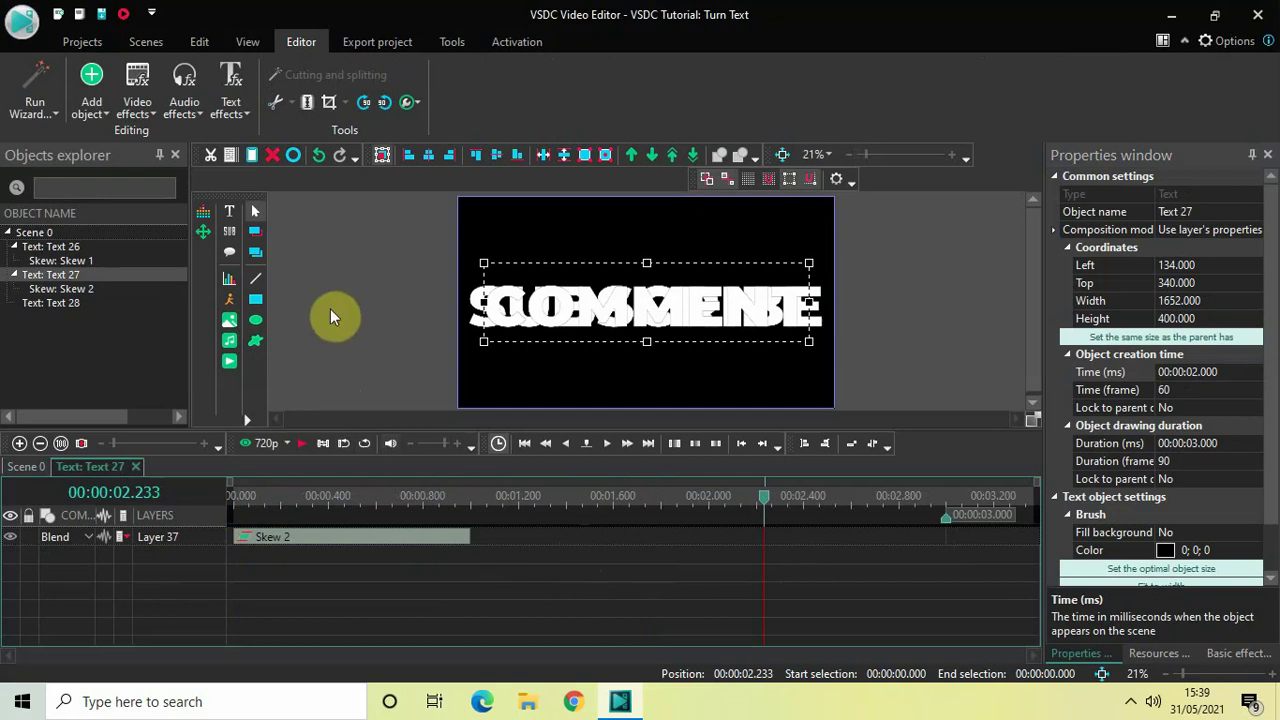
Add a second Skew transform to the COMMENT text
{"action": "left_click", "coordinate": [135, 112]}
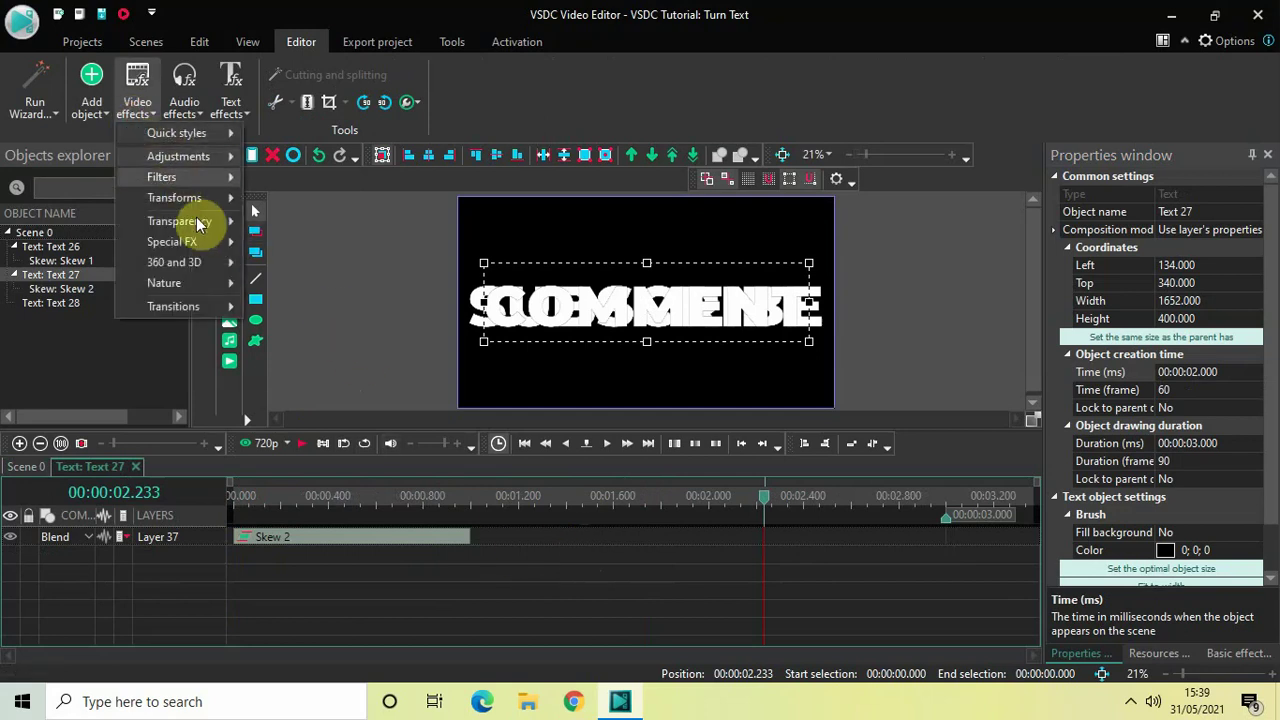
{"action": "mouse_move", "coordinate": [200, 198]}
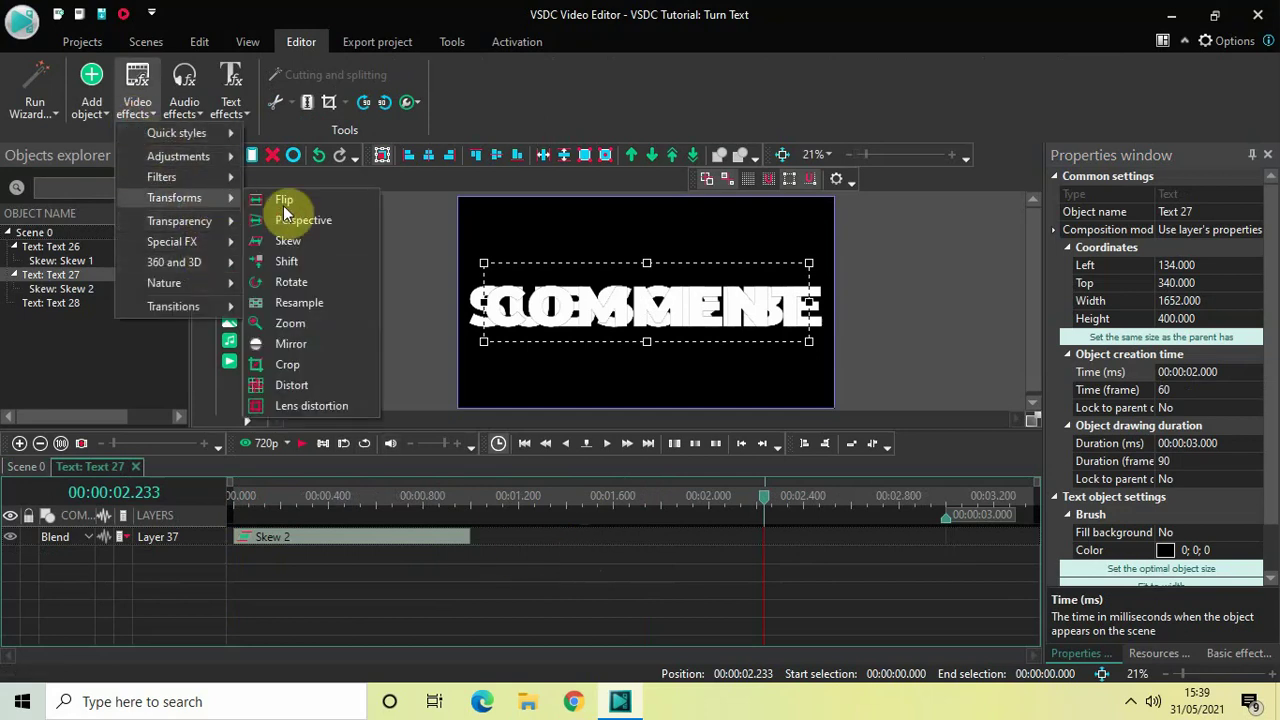
{"action": "left_click", "coordinate": [302, 242]}
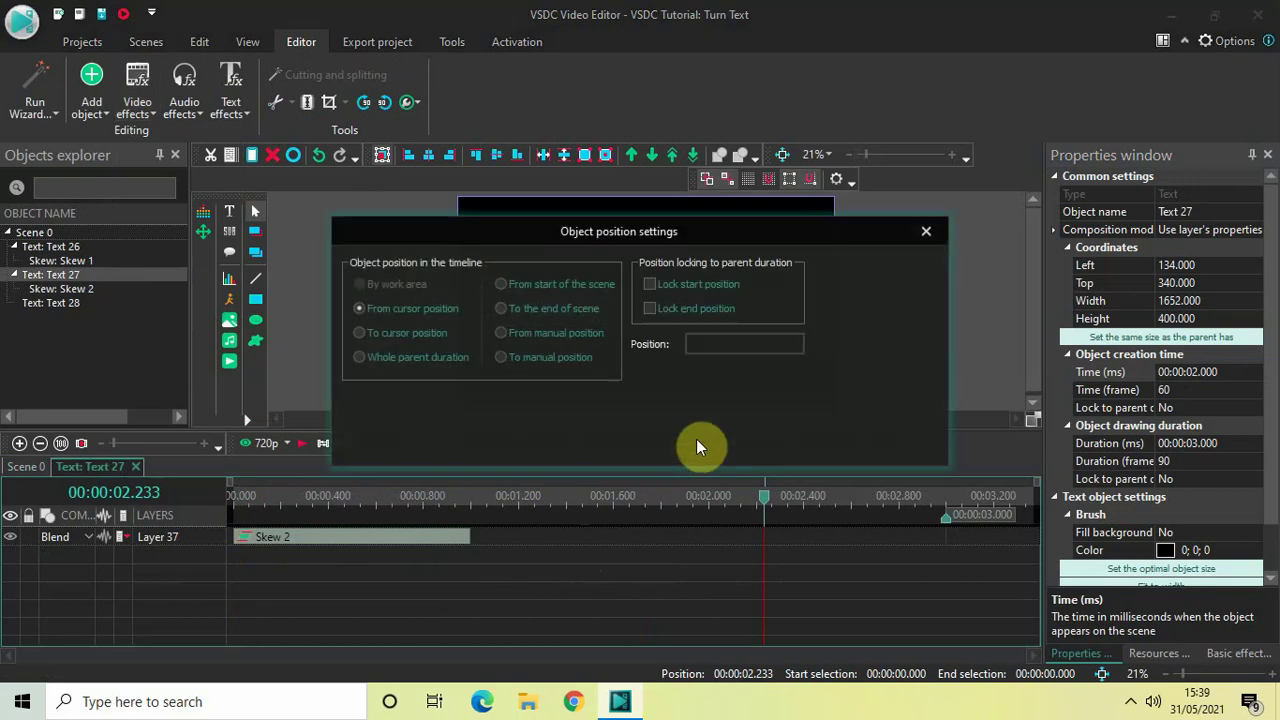
{"action": "left_click", "coordinate": [806, 440]}
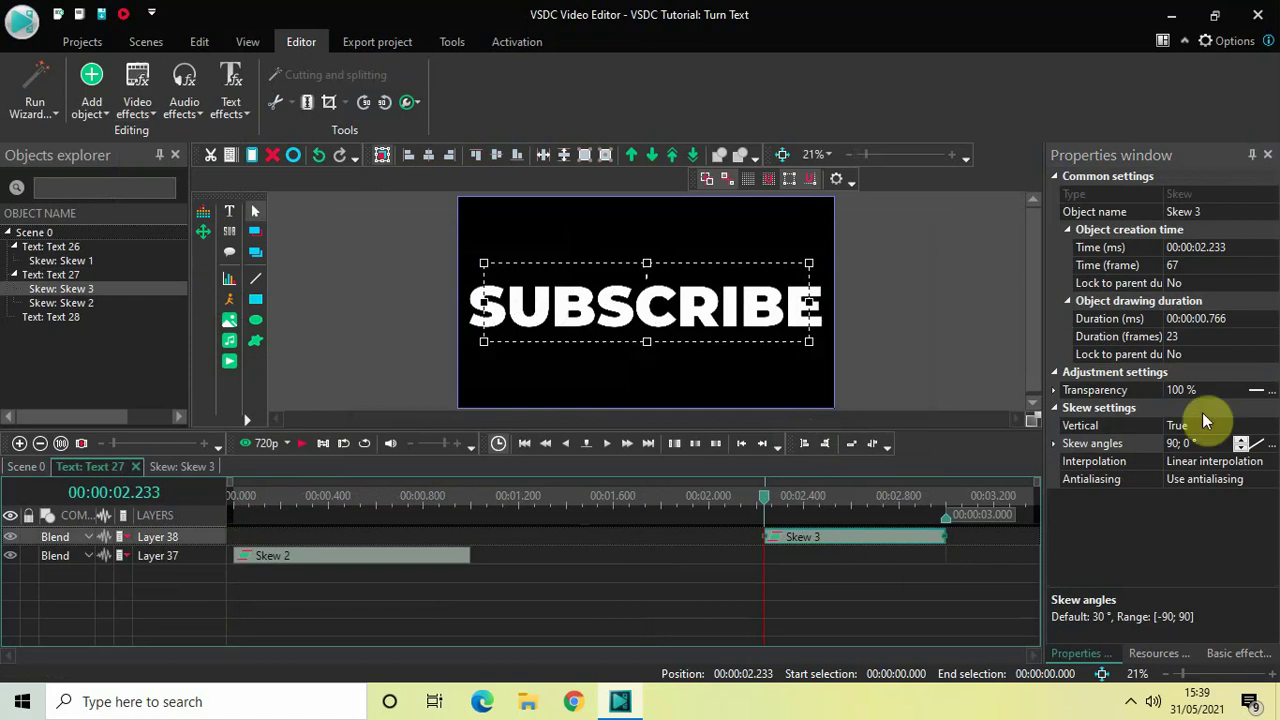
Make the second skew last 1 second from 2 seconds in, angles 0; -90, then return to Scene 0
{"action": "left_click", "coordinate": [1238, 318]}
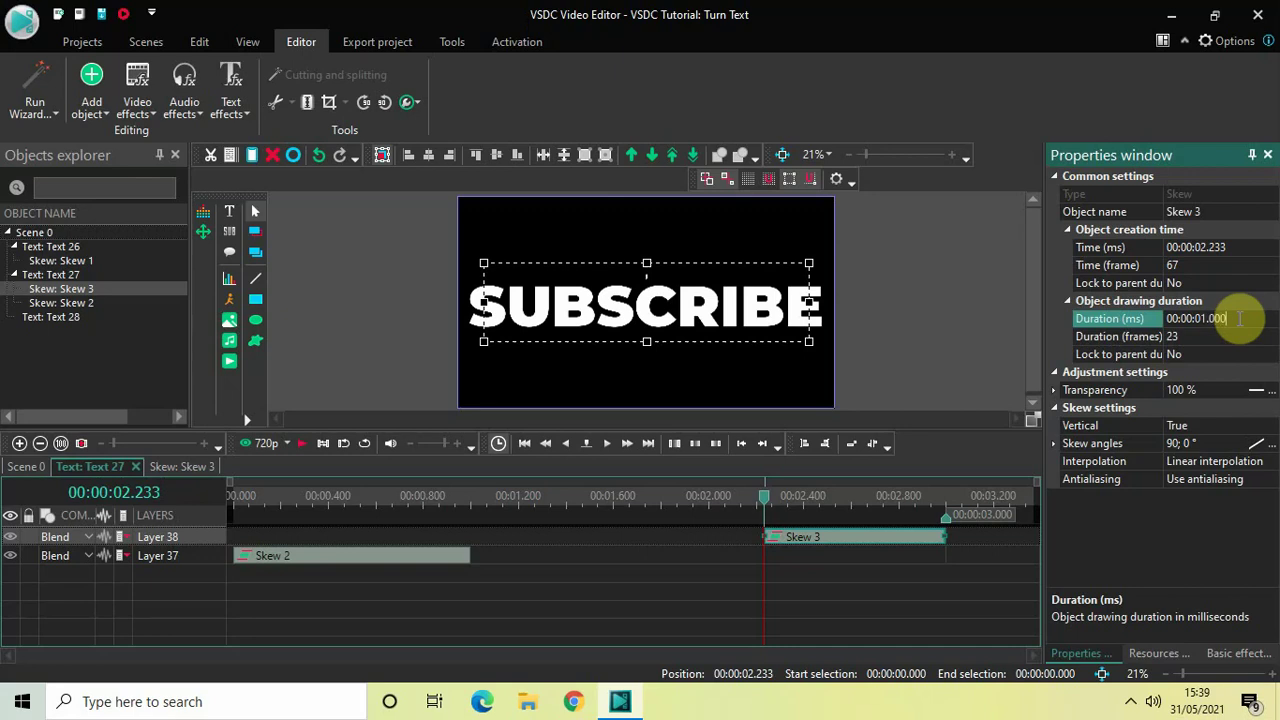
{"action": "key", "text": "Return"}
{"action": "left_click_drag", "start_coordinate": [826, 543], "coordinate": [771, 543]}
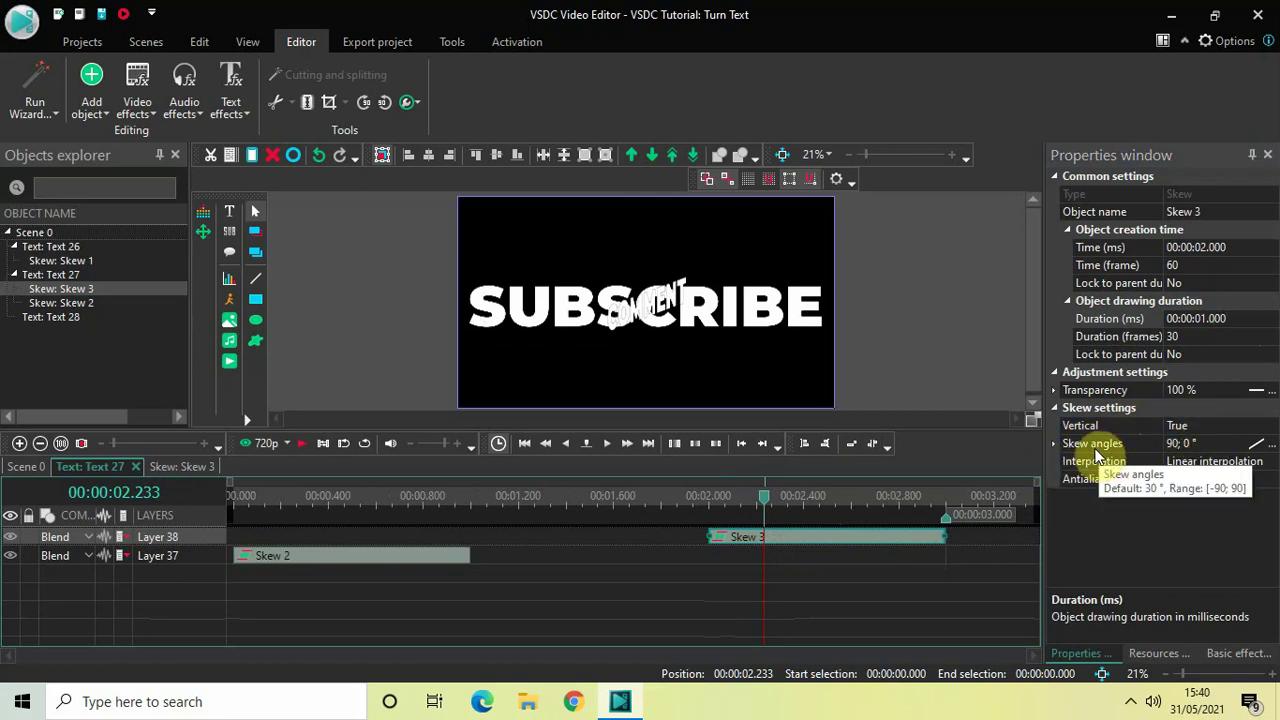
{"action": "left_click", "coordinate": [1205, 442]}
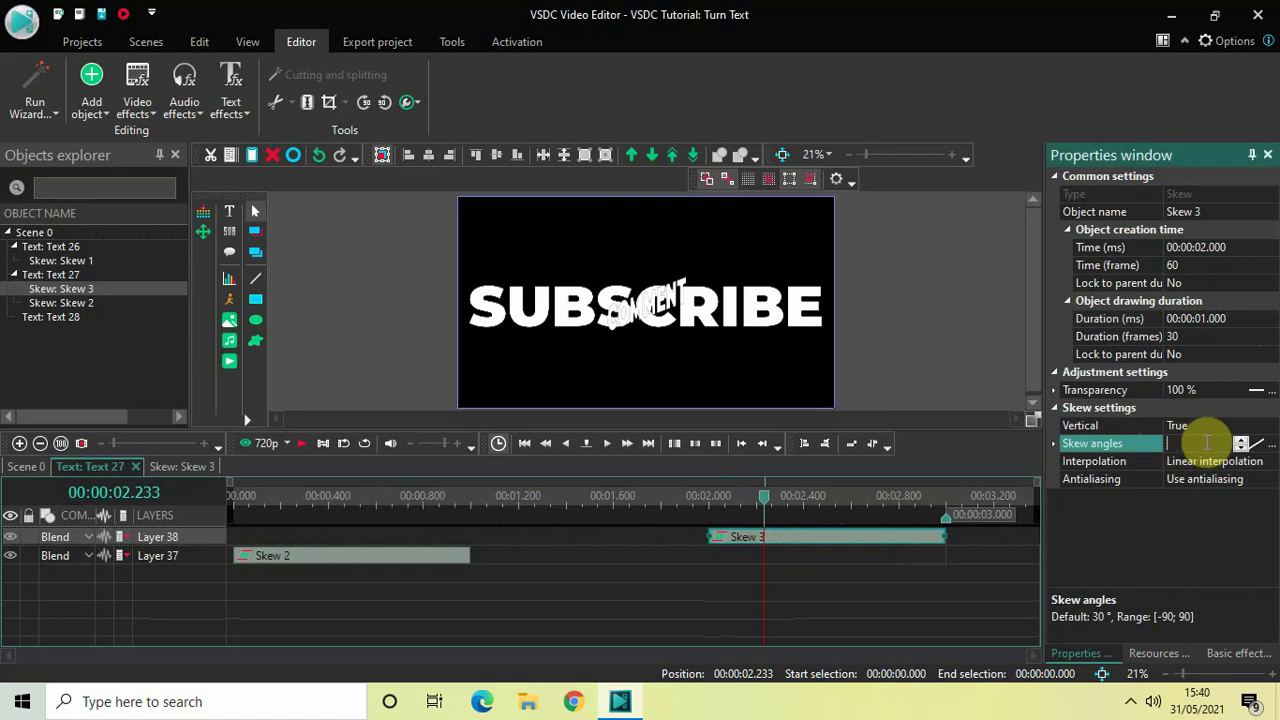
{"action": "type", "text": "0"}
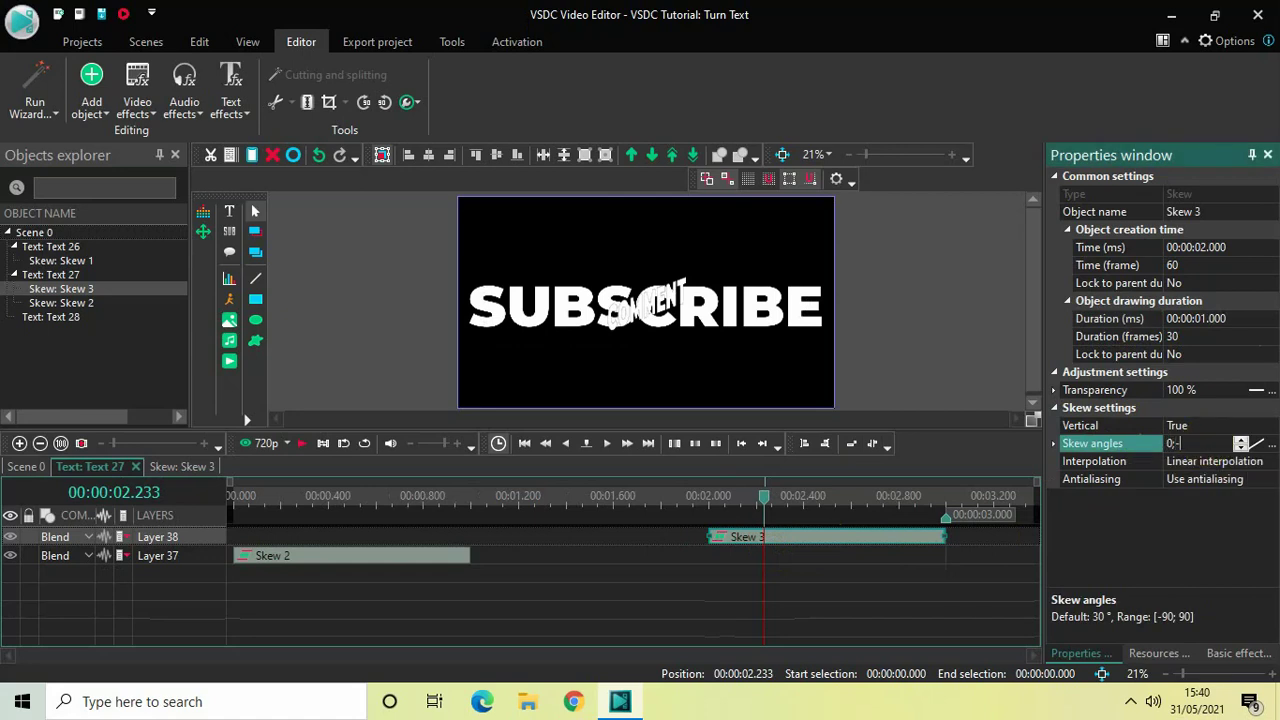
{"action": "type", "text": "; -90"}
{"action": "key", "text": "Return"}
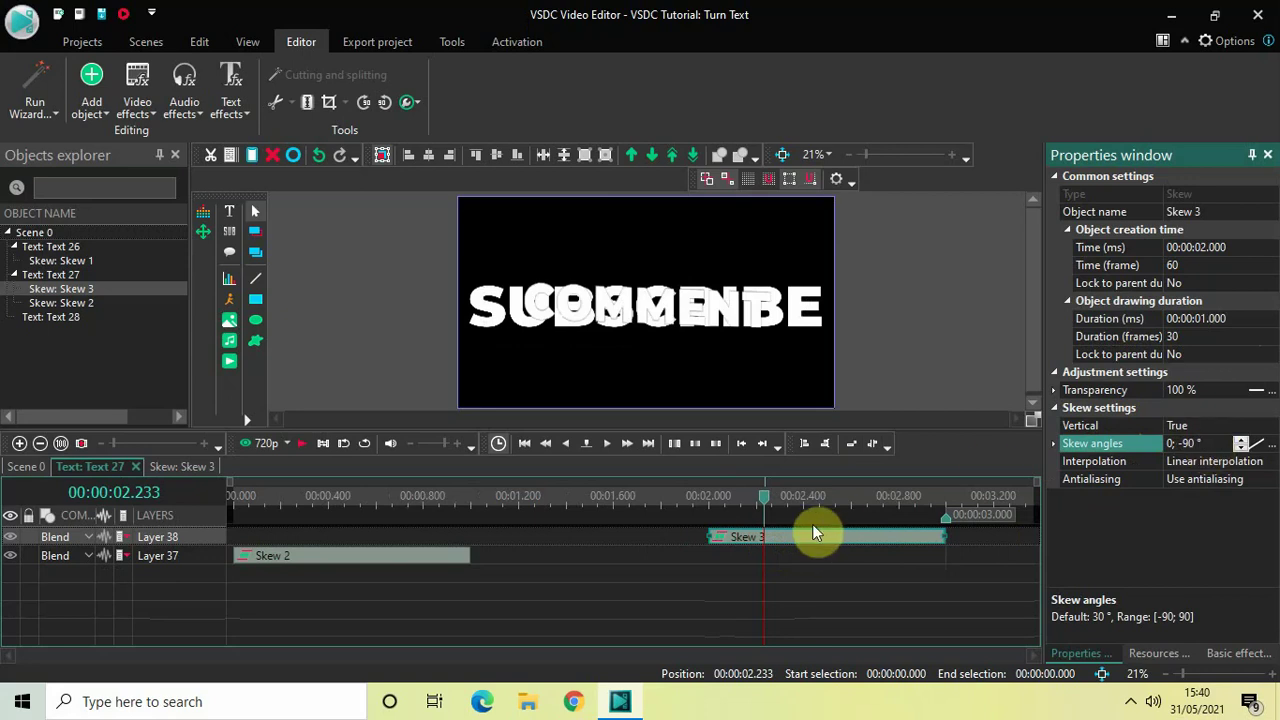
{"action": "left_click", "coordinate": [28, 467]}
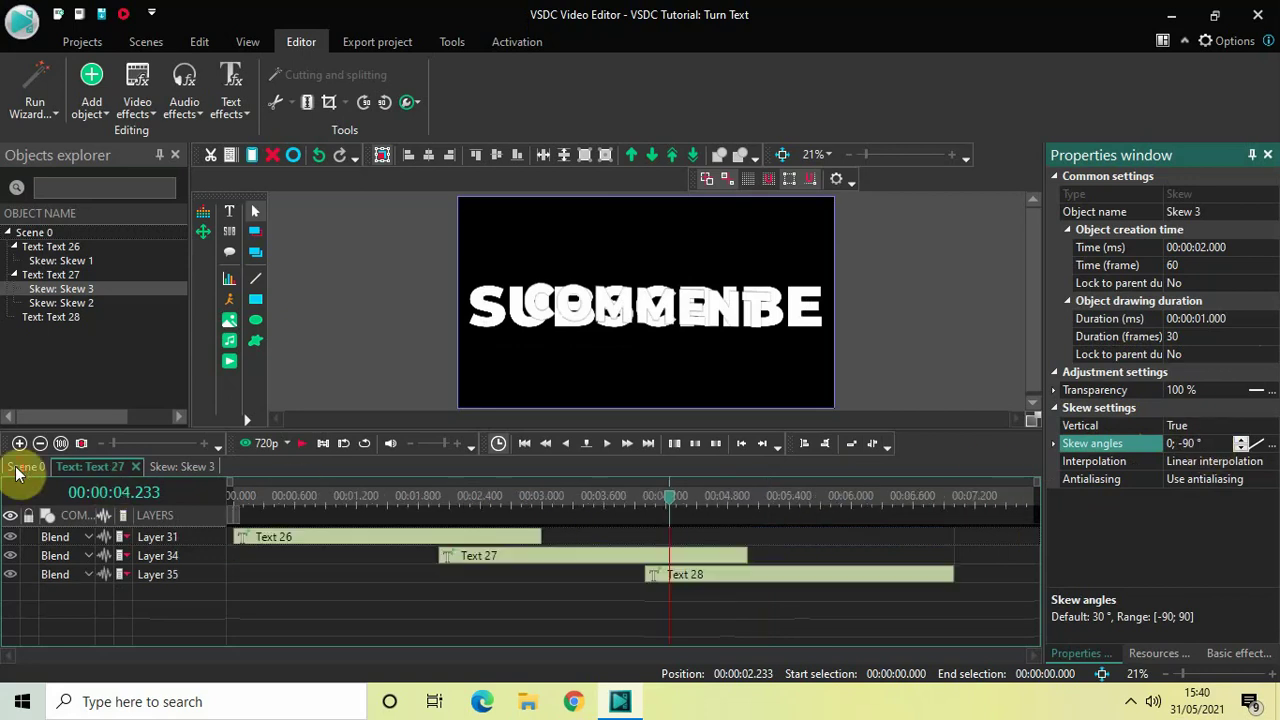
Add a Skew transform at the start of the SUBSCRIBE text (Text 28)
{"action": "double_click", "coordinate": [786, 582]}
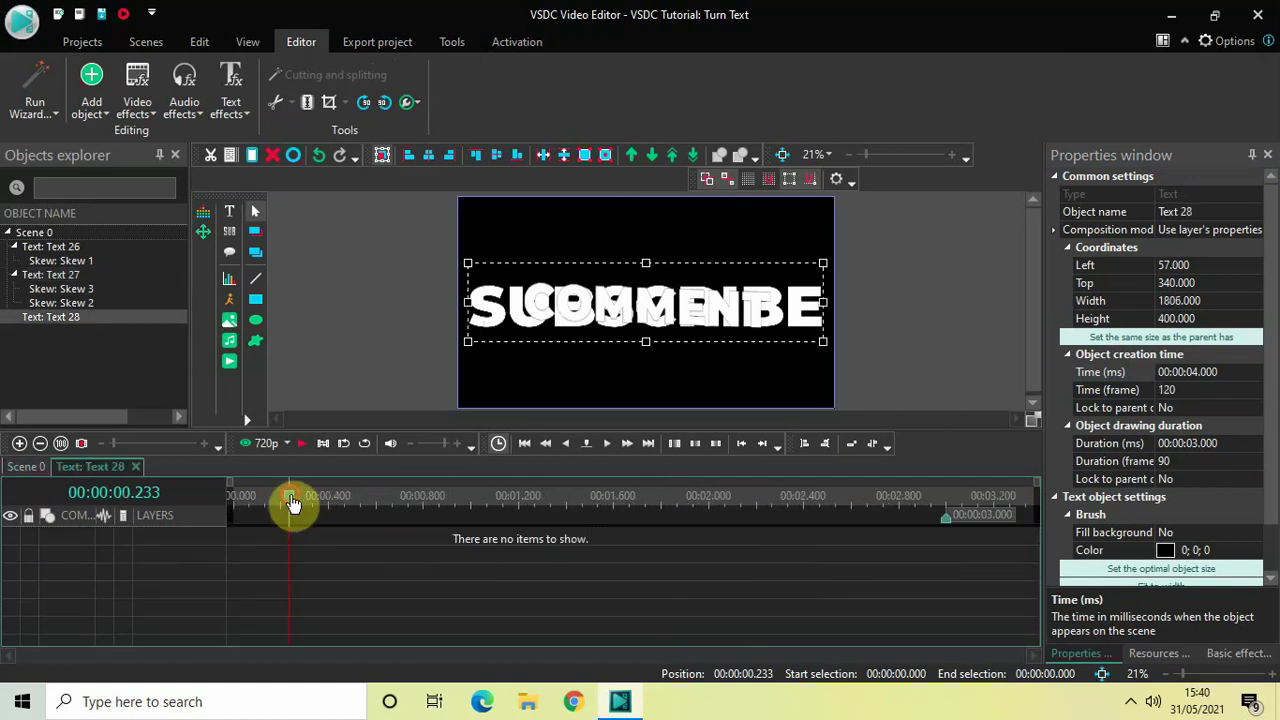
{"action": "left_click_drag", "start_coordinate": [291, 506], "coordinate": [203, 514]}
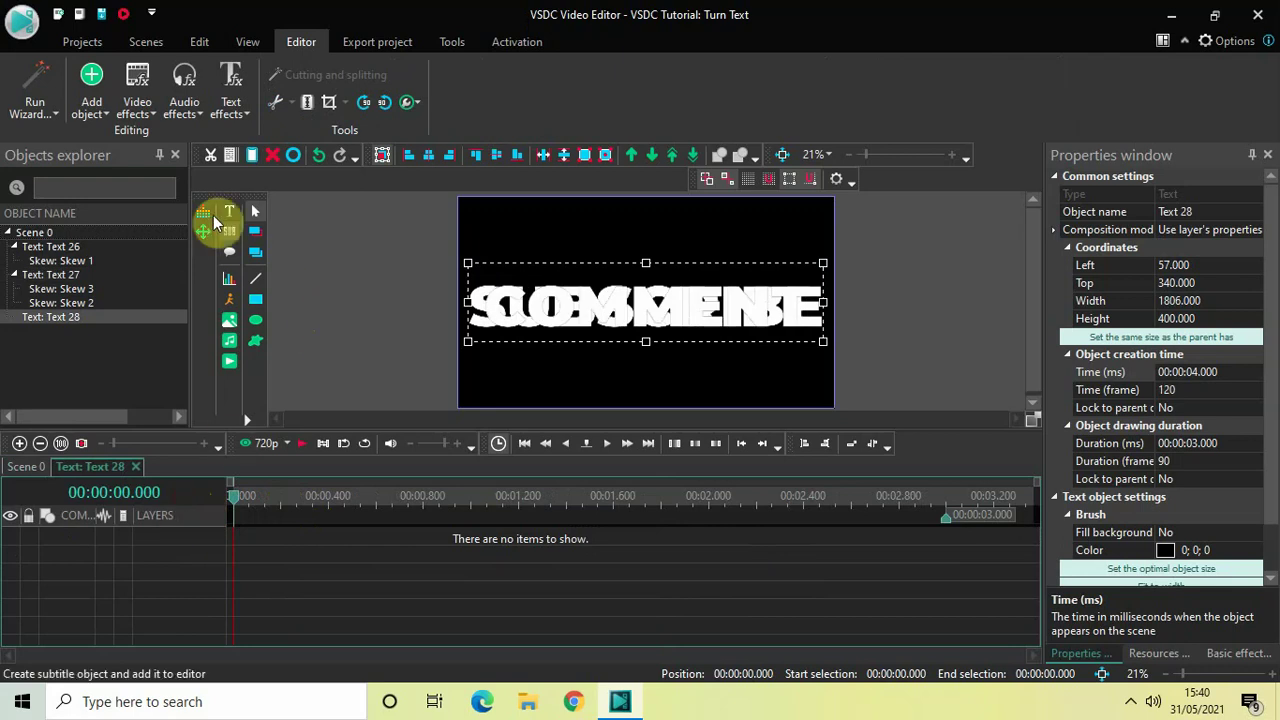
{"action": "left_click", "coordinate": [135, 108]}
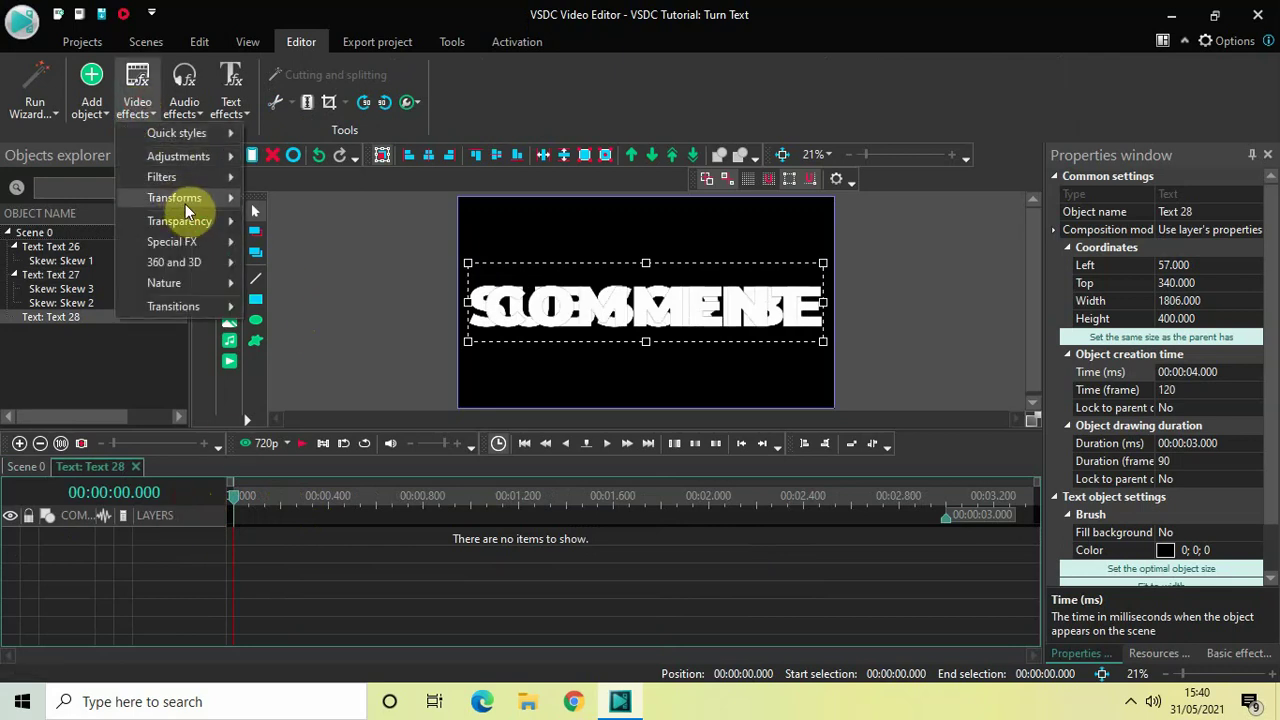
{"action": "mouse_move", "coordinate": [232, 201]}
{"action": "left_click", "coordinate": [308, 240]}
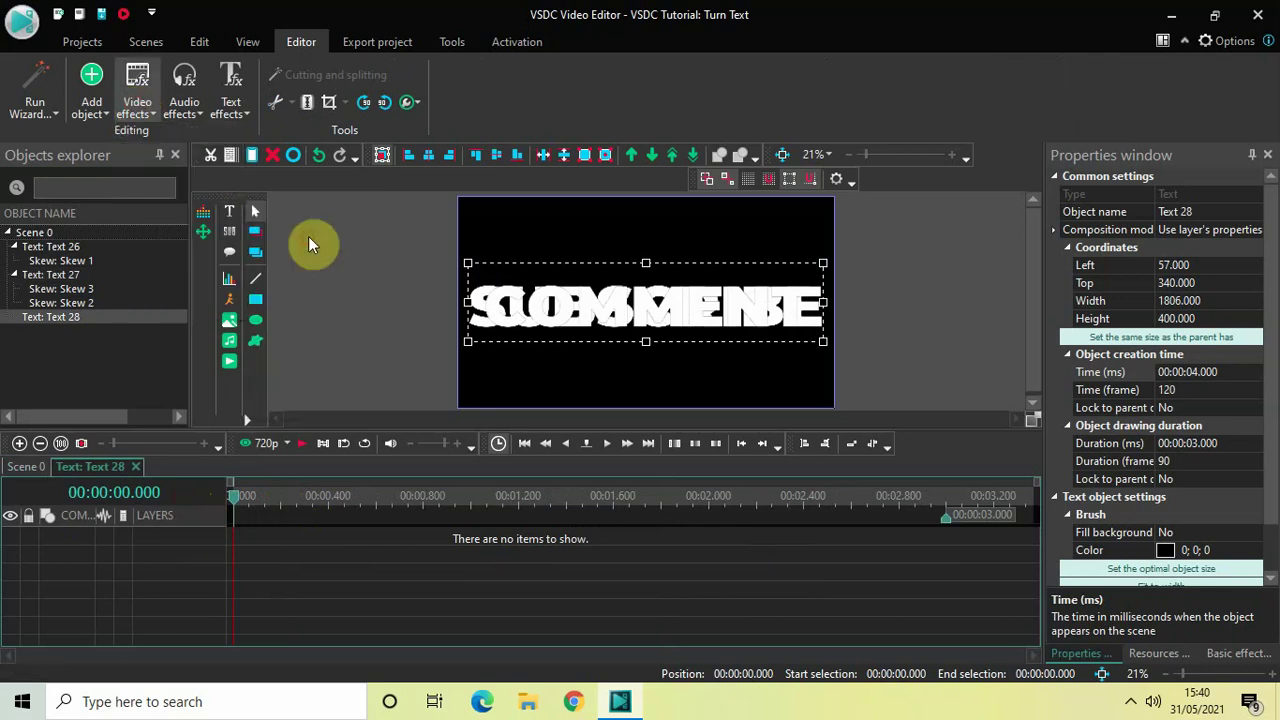
{"action": "left_click", "coordinate": [797, 443]}
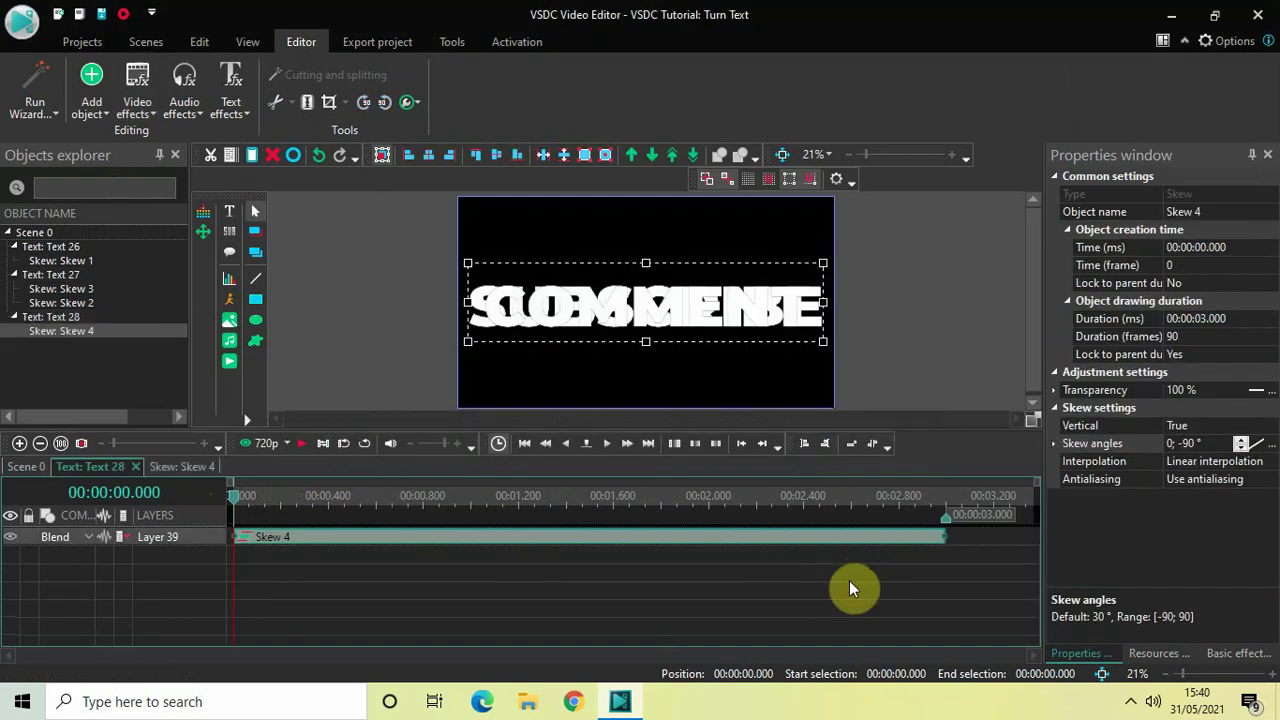
Set the SUBSCRIBE skew to 1 second with angles 90; 0, then return to the Scene 0 start
{"action": "left_click", "coordinate": [1198, 318]}
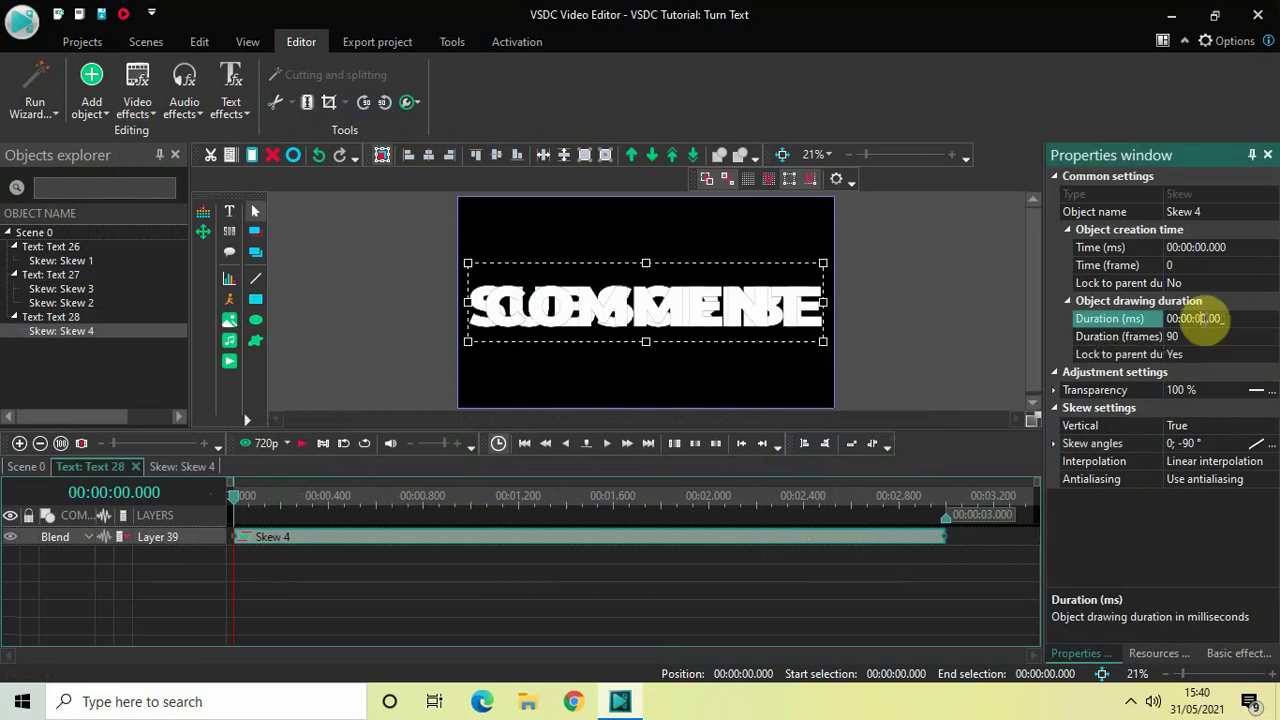
{"action": "key", "text": "Return"}
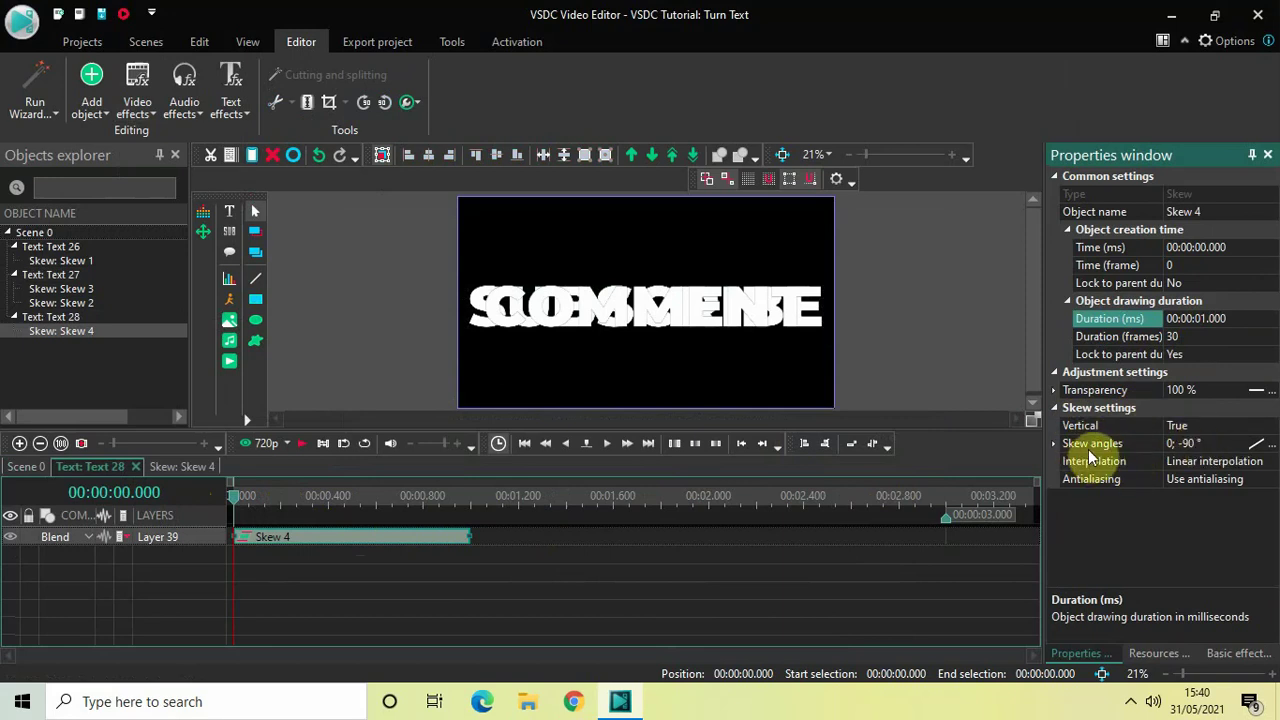
{"action": "left_click", "coordinate": [1217, 442]}
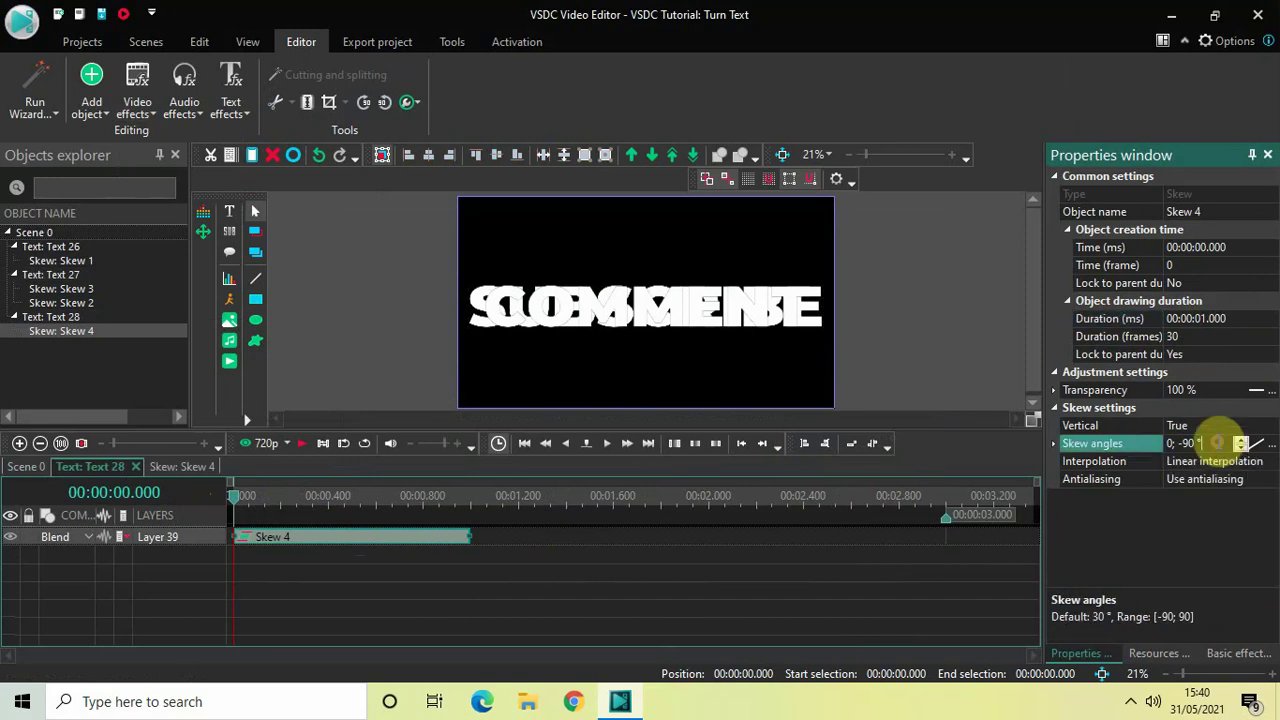
{"action": "key", "text": "ctrl+a"}
{"action": "key", "text": "BackSpace"}
{"action": "type", "text": "9"}
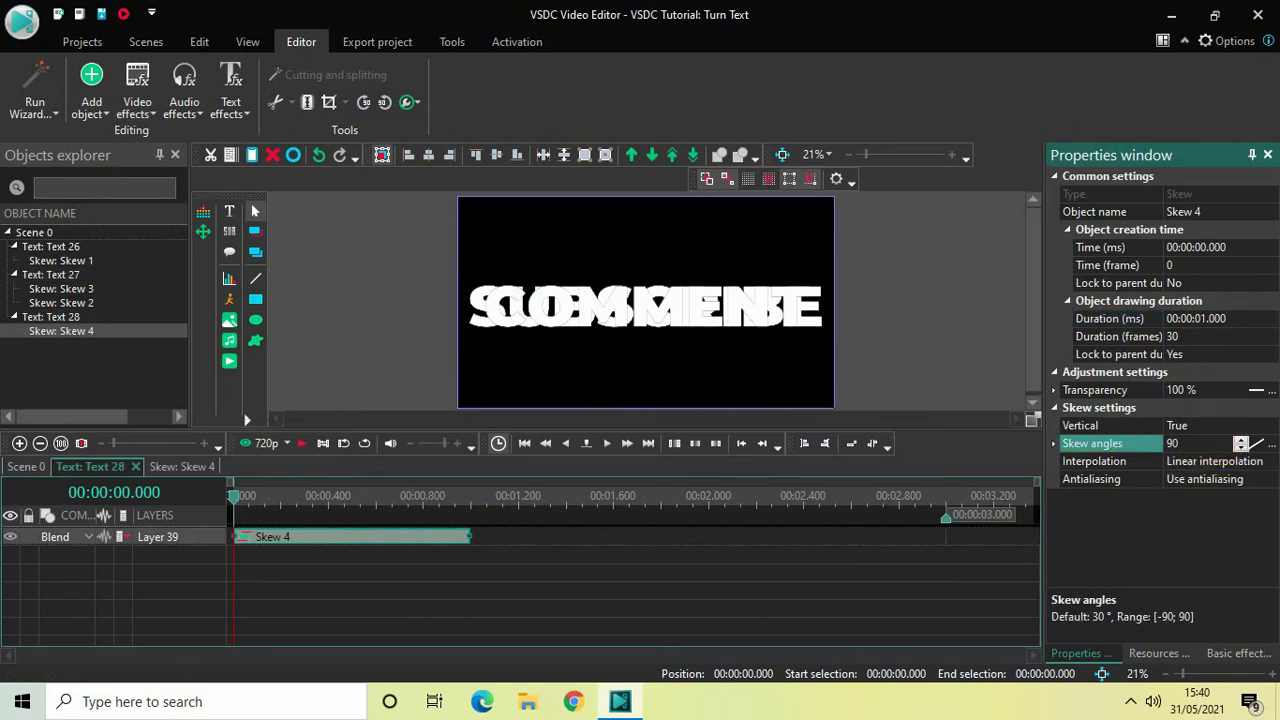
{"action": "type", "text": "0; 0"}
{"action": "key", "text": "Return"}
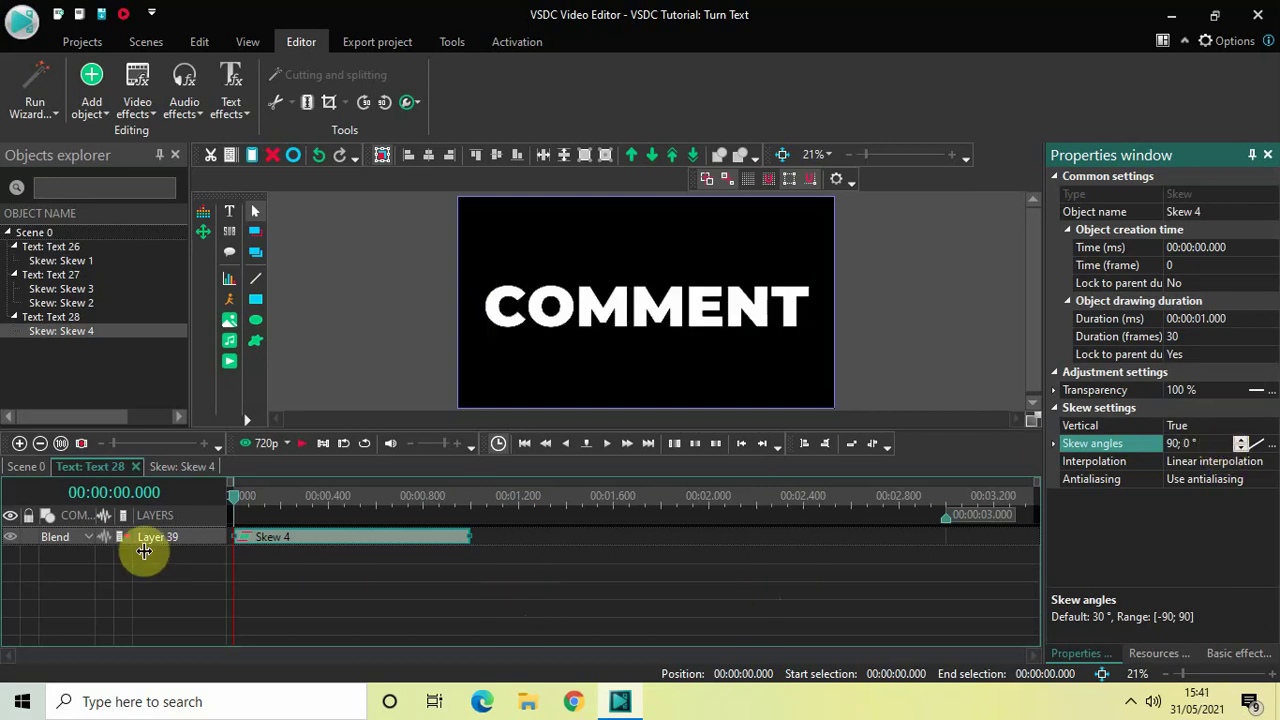
{"action": "left_click", "coordinate": [25, 466]}
{"action": "left_click", "coordinate": [229, 496]}
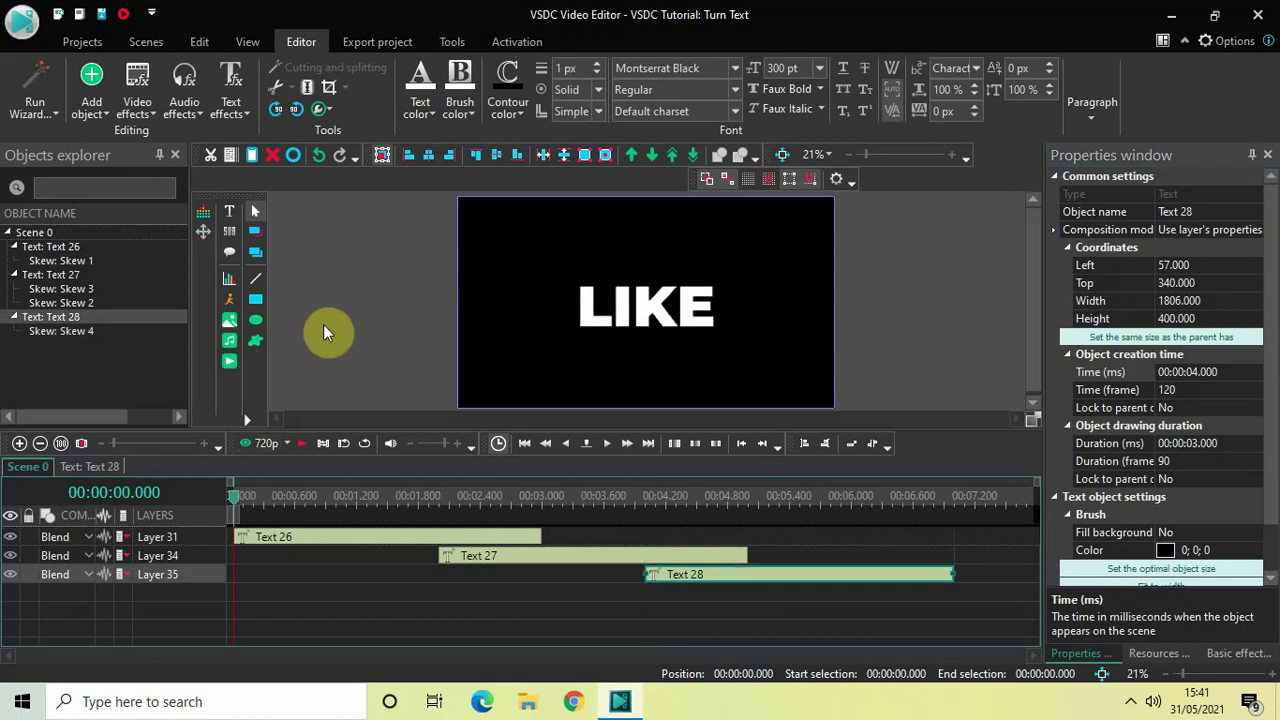
Play the preview through LIKE, COMMENT and SUBSCRIBE, then open the LIKE text (Text 26) timeline
{"action": "key", "text": "space"}
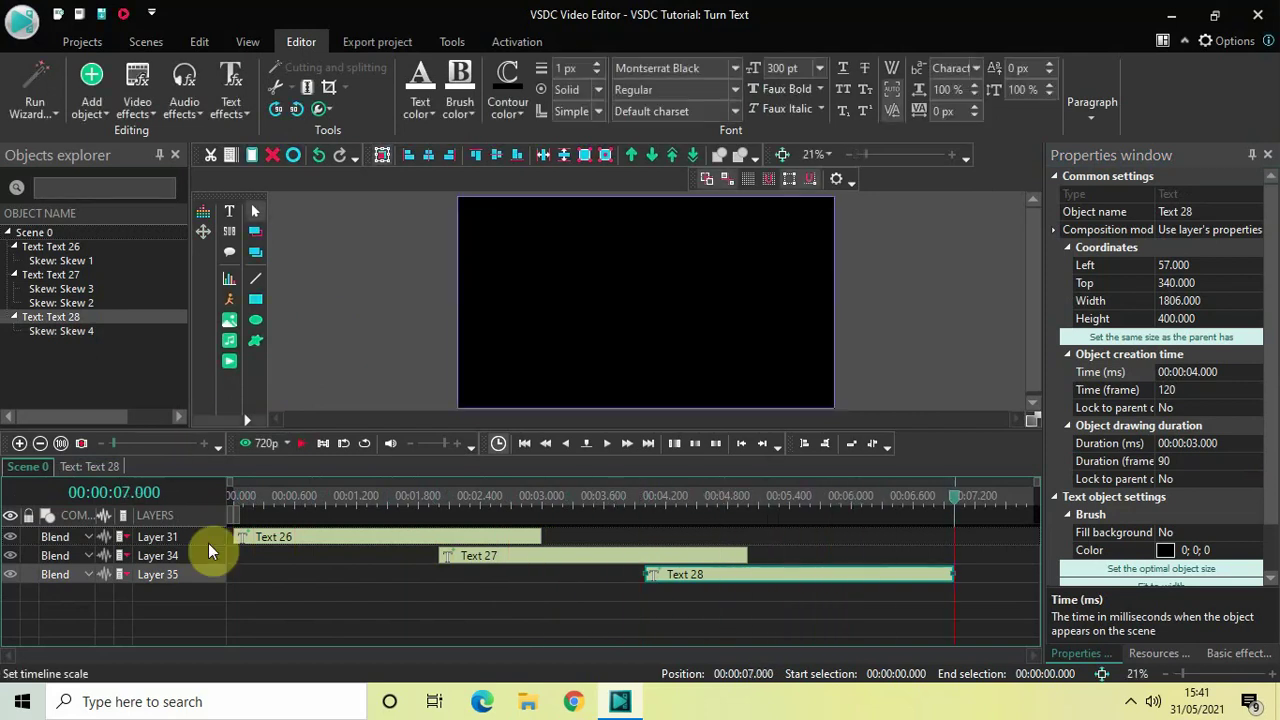
{"action": "left_click", "coordinate": [305, 612]}
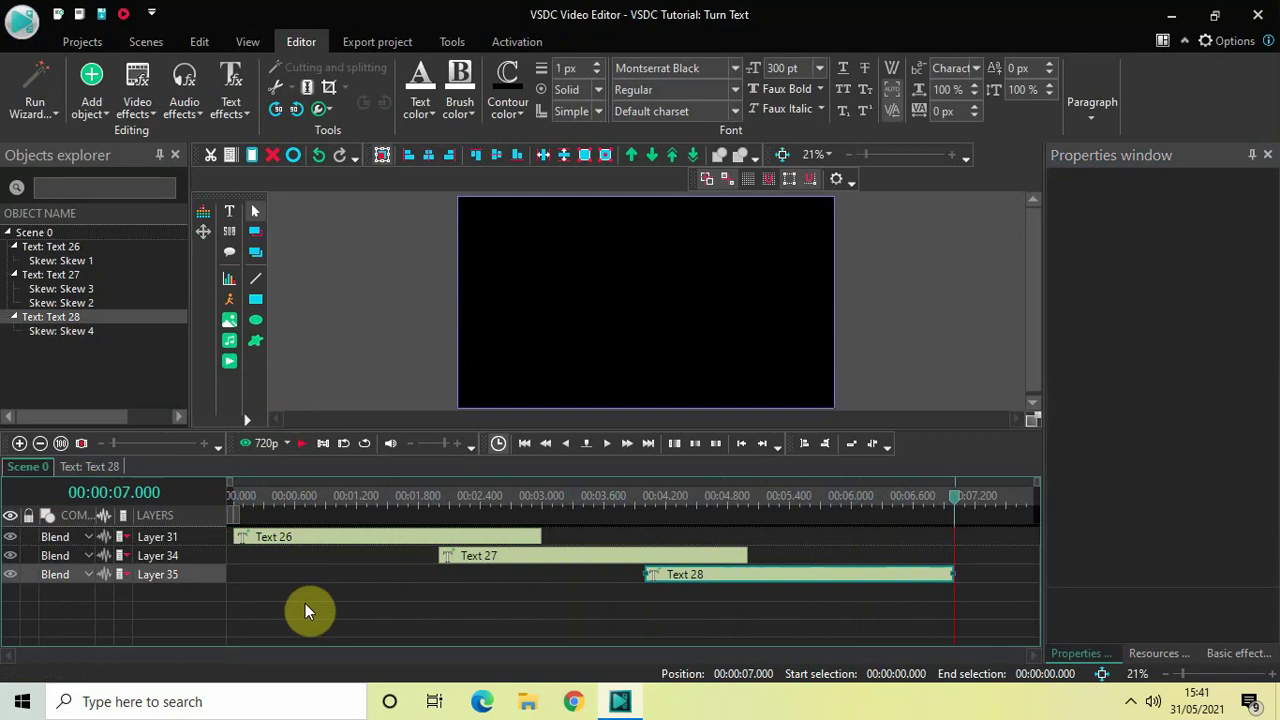
{"action": "double_click", "coordinate": [310, 540]}
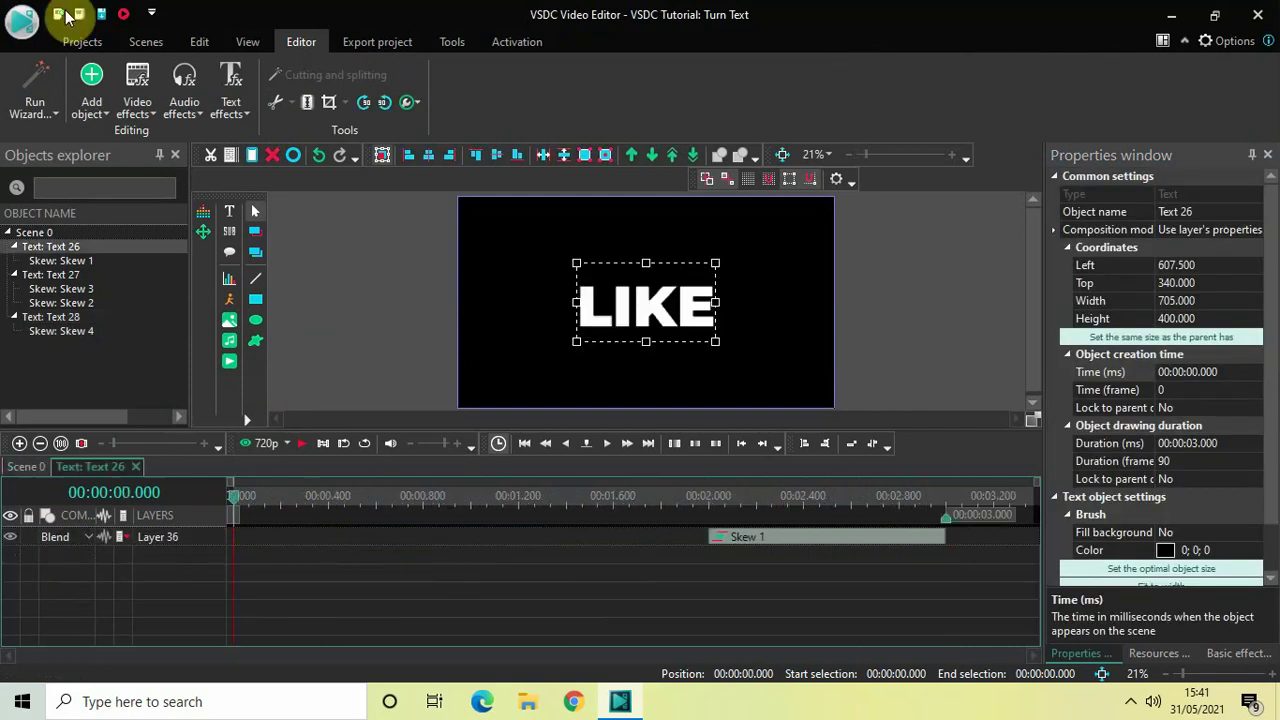
Add a Transparency Fade In effect to the start of the LIKE text
{"action": "left_click", "coordinate": [136, 100]}
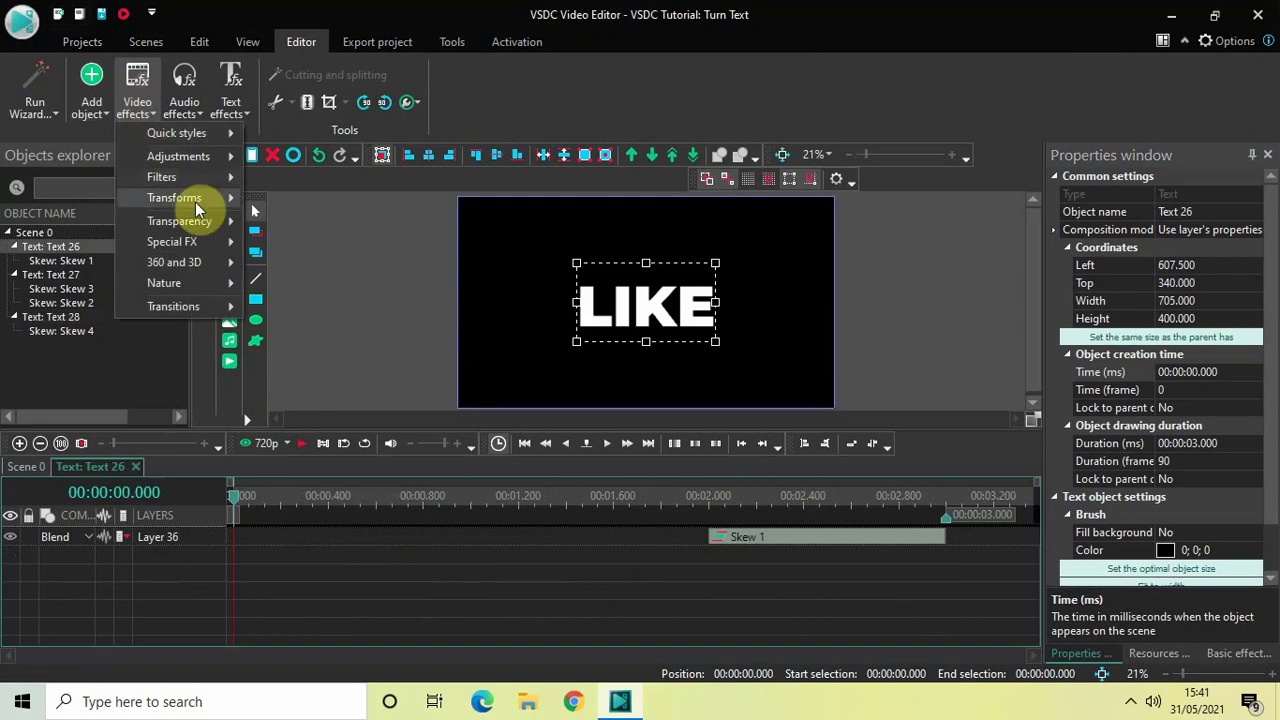
{"action": "mouse_move", "coordinate": [200, 219]}
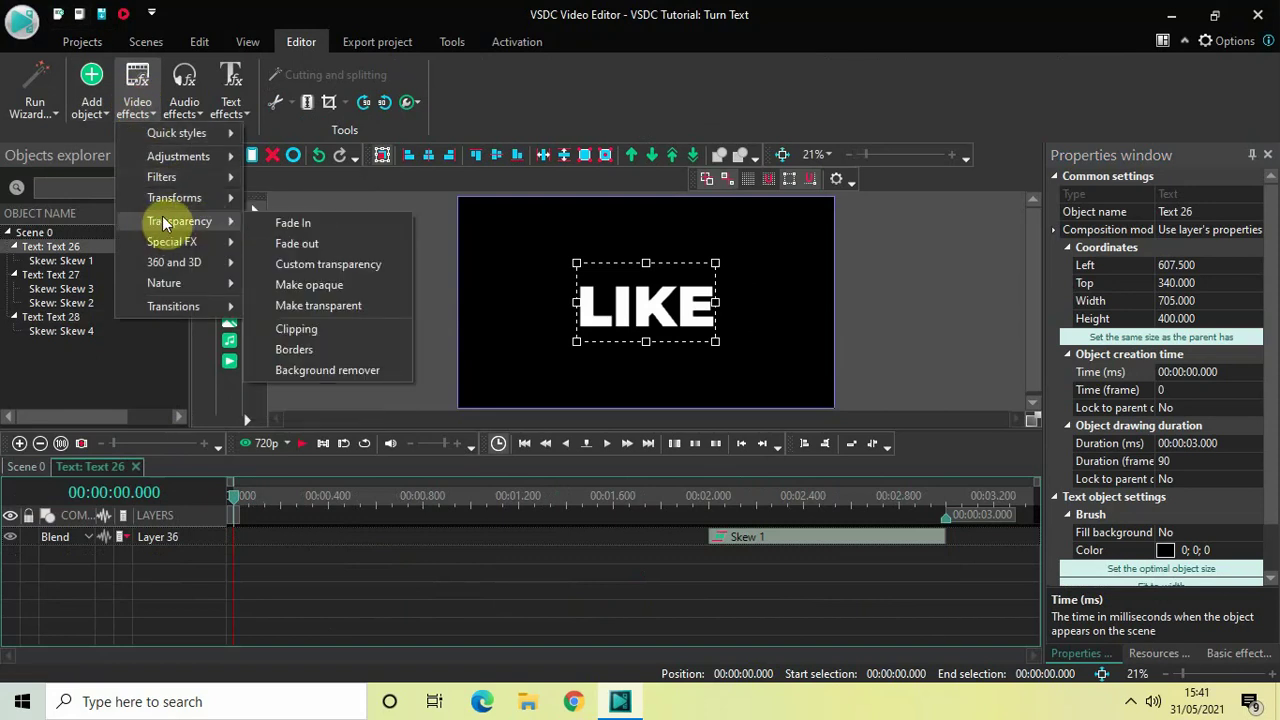
{"action": "left_click", "coordinate": [334, 223]}
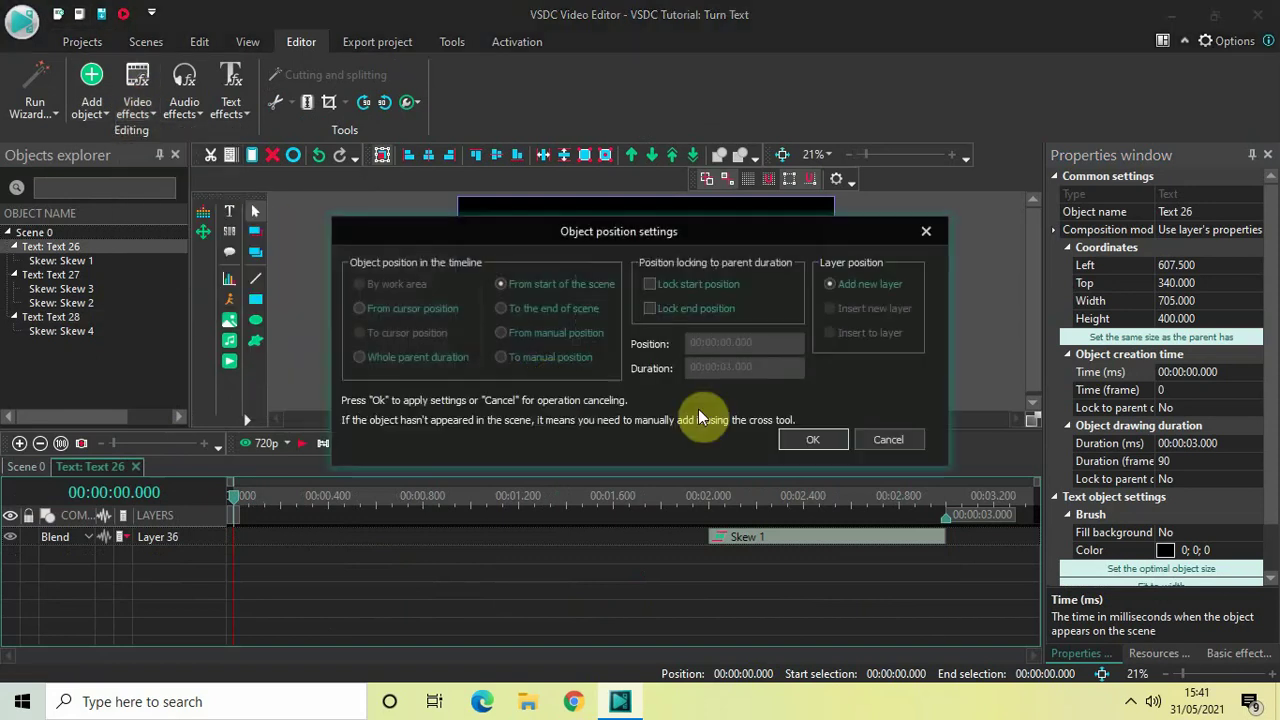
{"action": "left_click", "coordinate": [814, 439]}
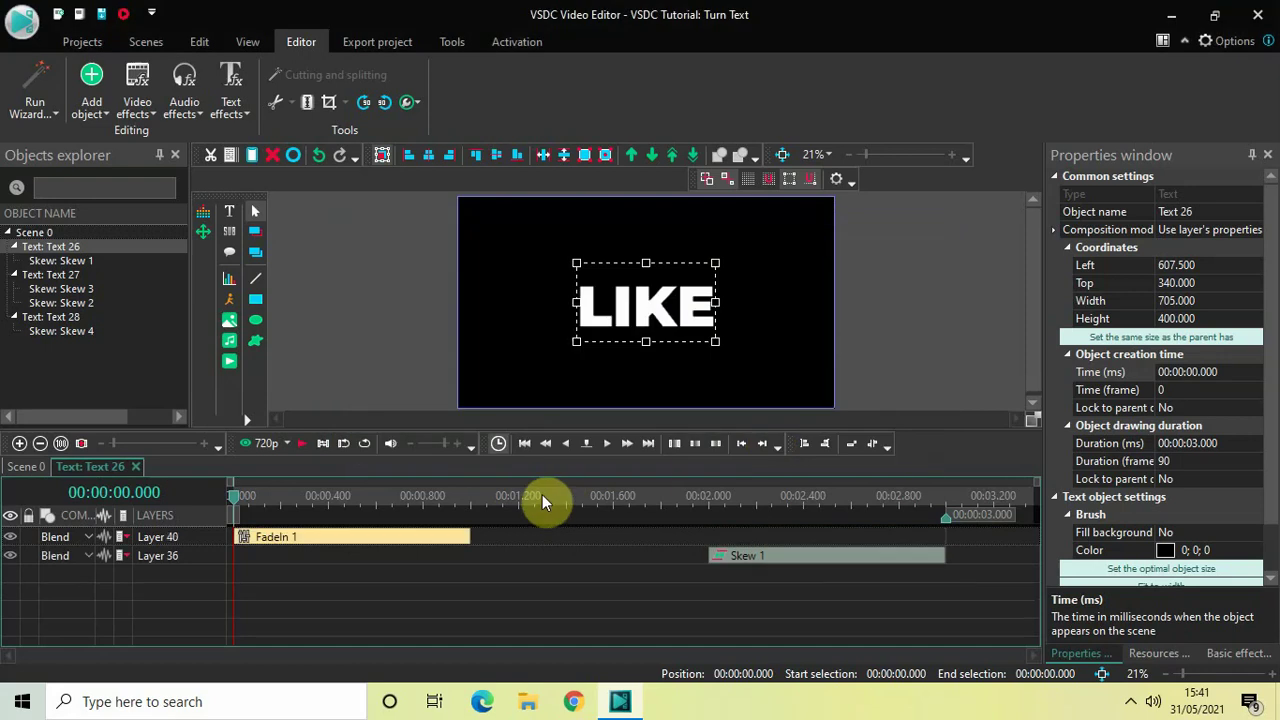
Return to Scene 0 and play the animation preview
{"action": "left_click", "coordinate": [27, 466]}
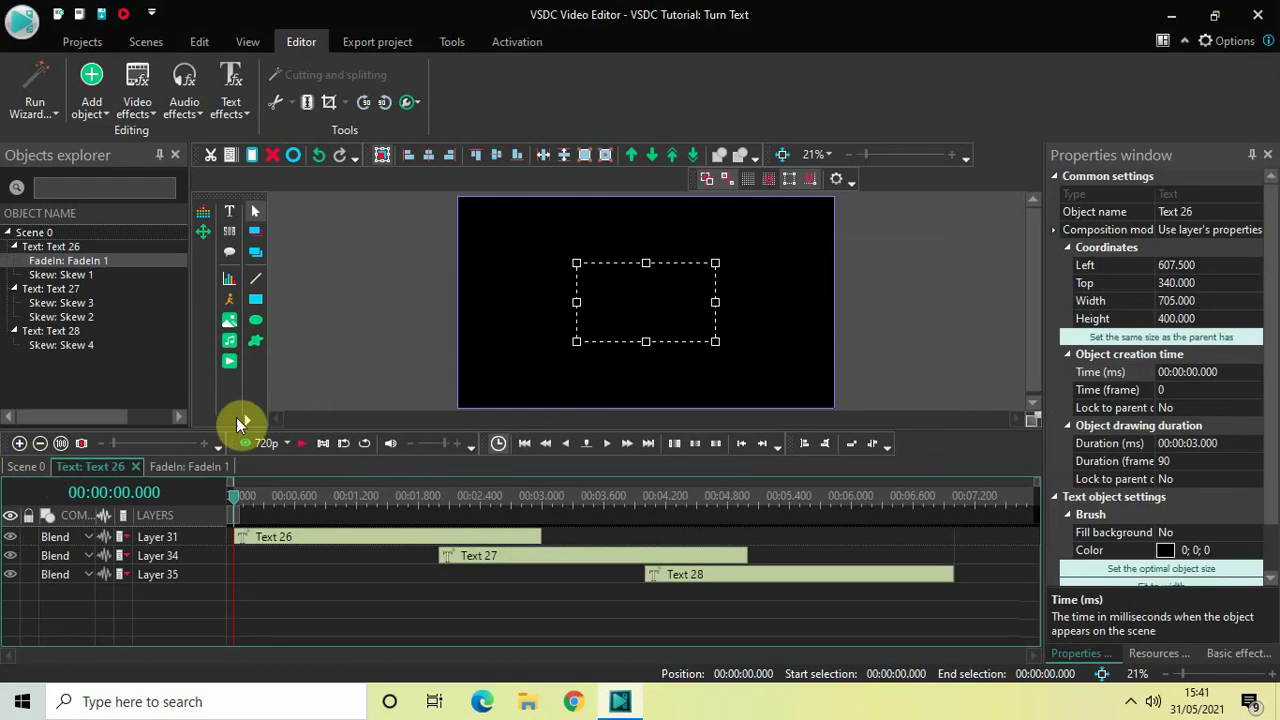
{"action": "left_click", "coordinate": [323, 328]}
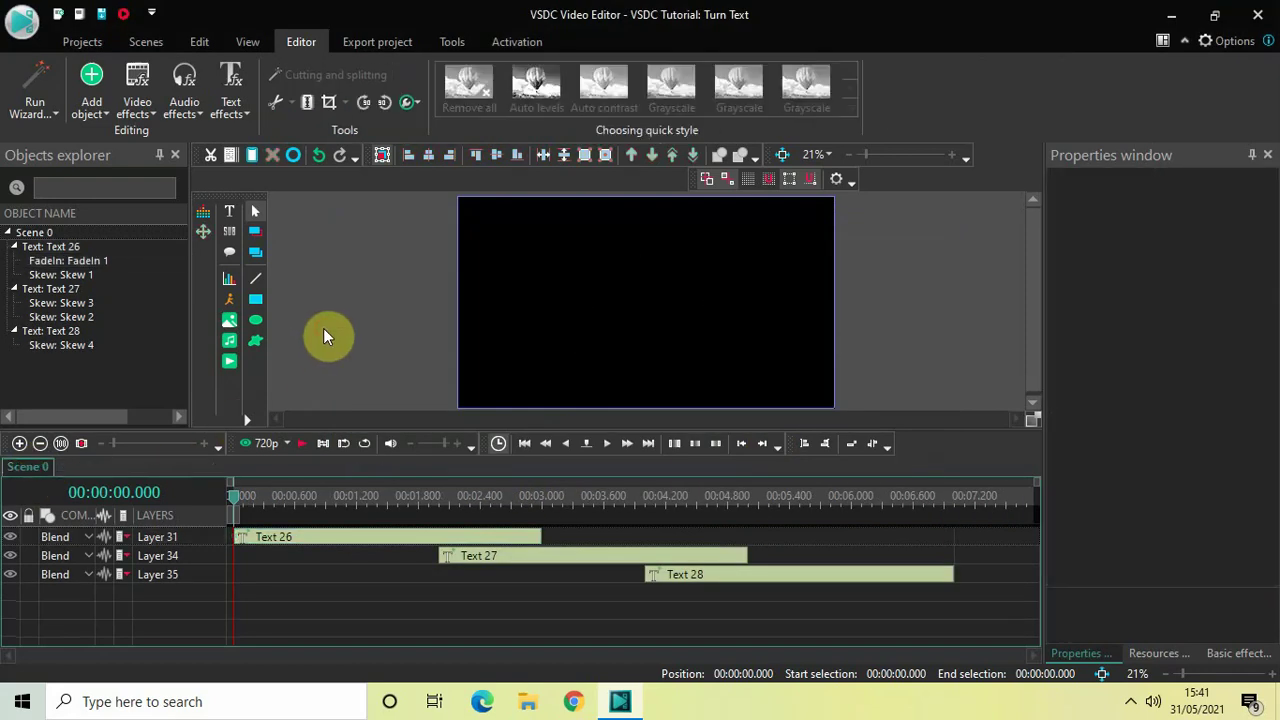
{"action": "key", "text": "space"}
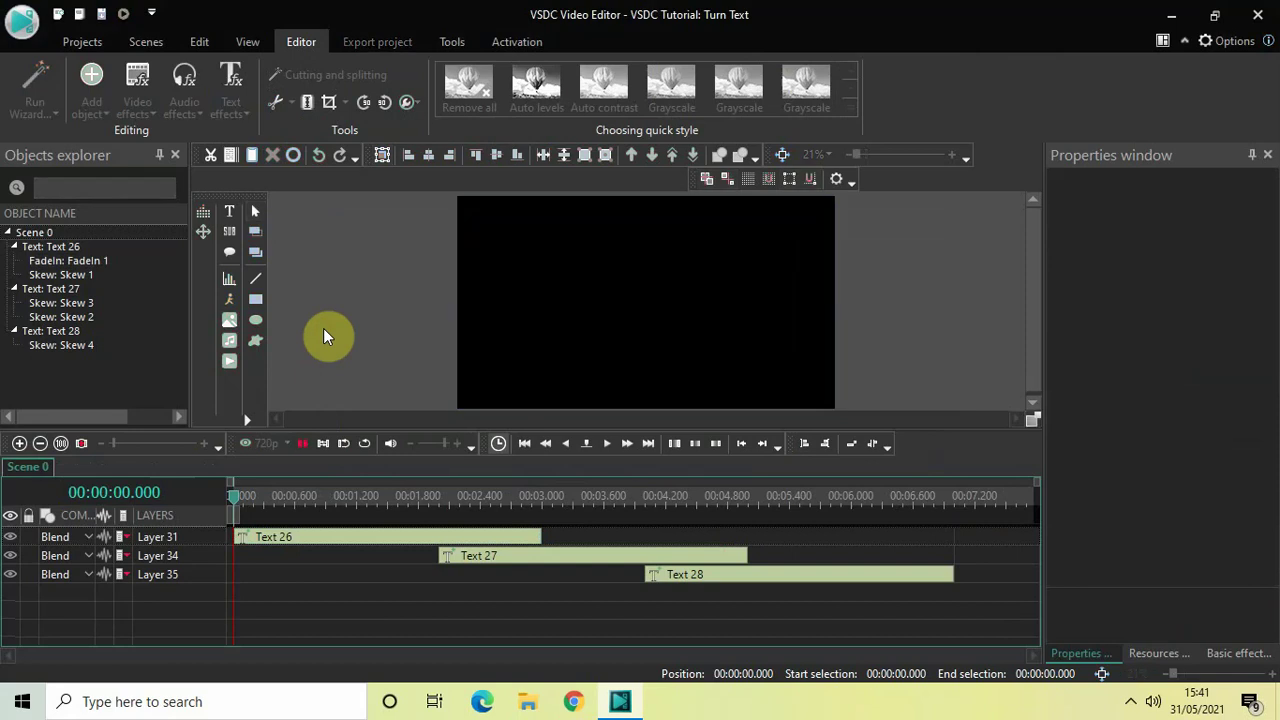